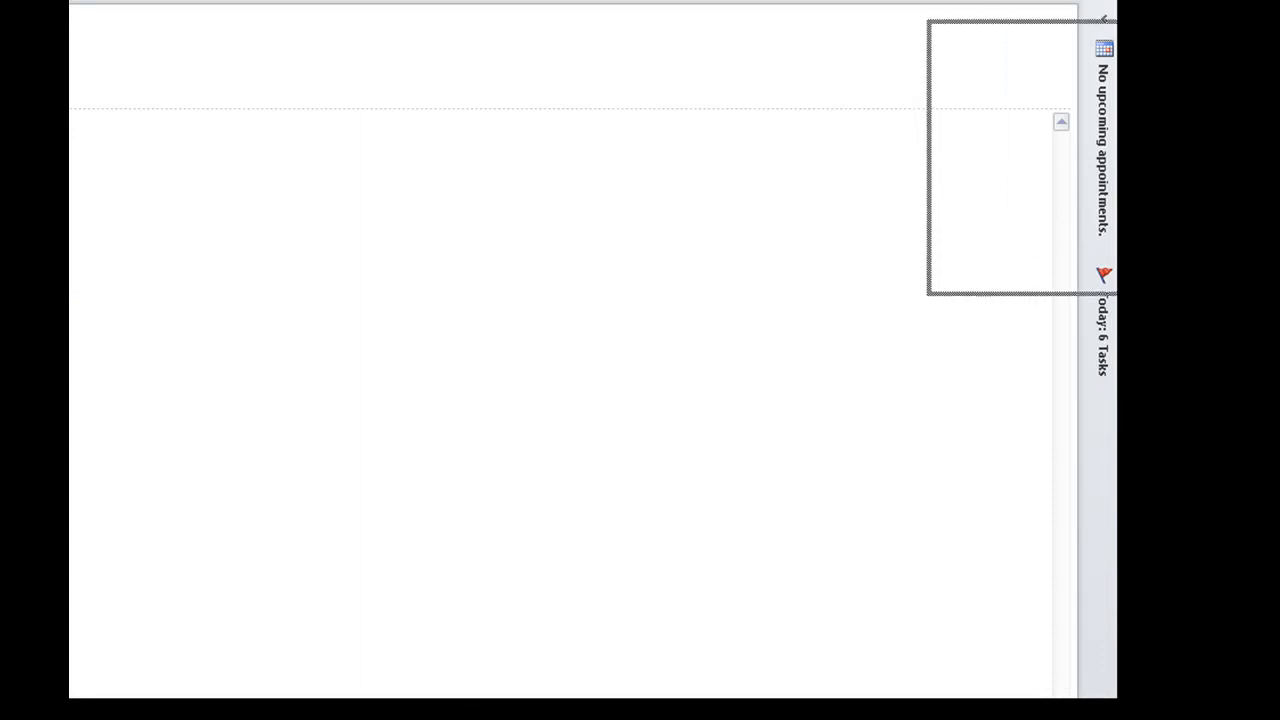
# - Launch FXA Platinum Setup from the FX AlgoTrader Package folder and allow it to run
pyautogui.moveTo(248, 238); pyautogui.dragTo(428, 122)
pyautogui.doubleClick(447, 250)
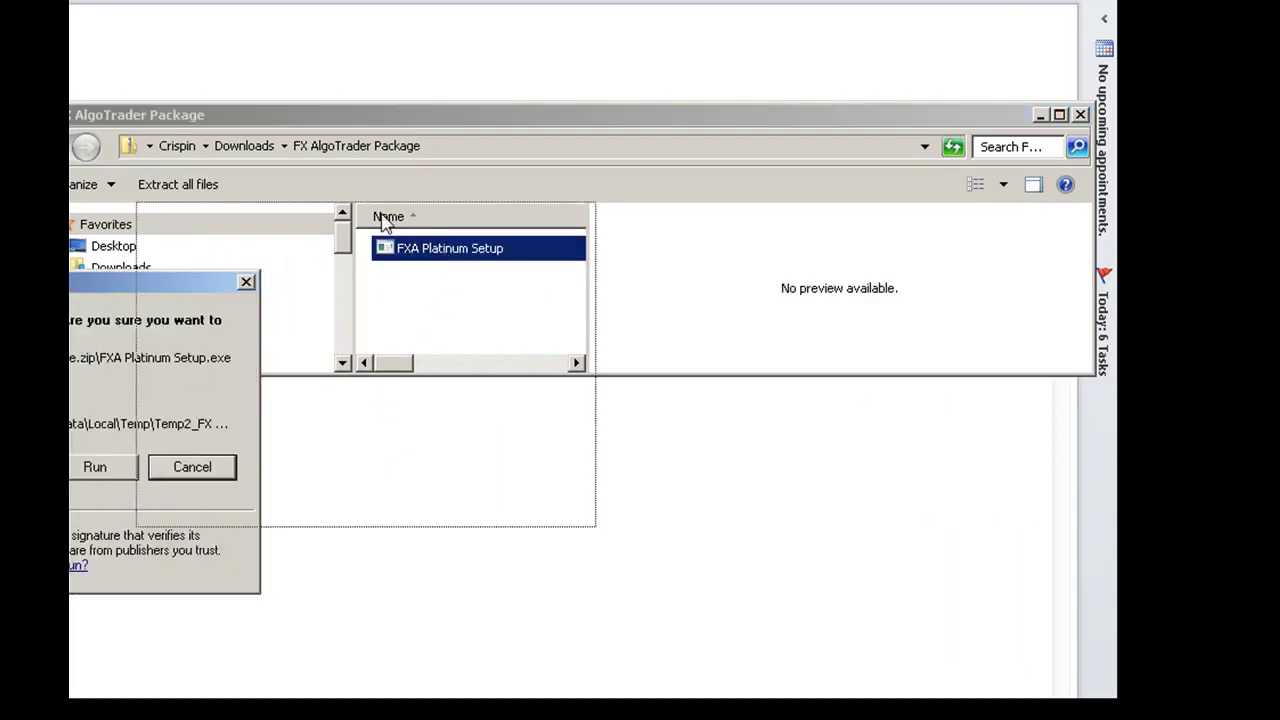
pyautogui.click(518, 362)
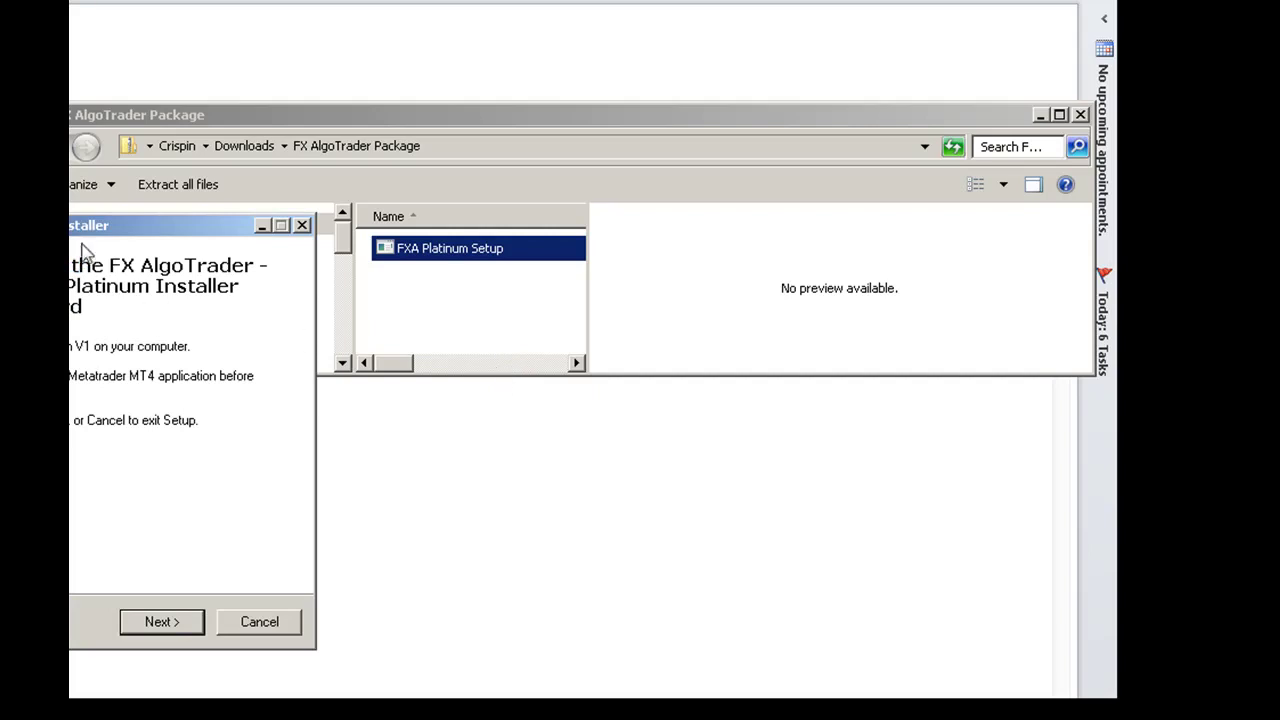
pyautogui.moveTo(90, 226); pyautogui.dragTo(534, 131)
# - Accept the license, keep the MetaTrader 4 destination folder, install, and finish the wizard
pyautogui.click(607, 527)
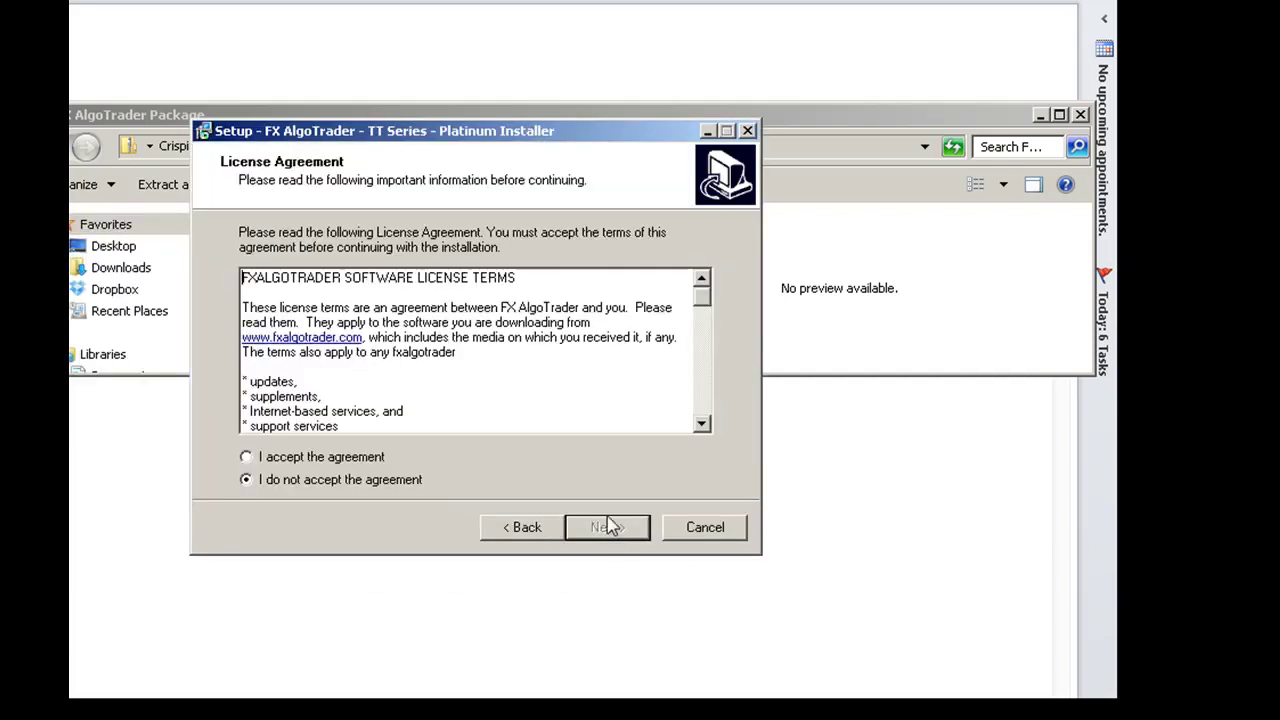
pyautogui.click(246, 457)
pyautogui.click(580, 527)
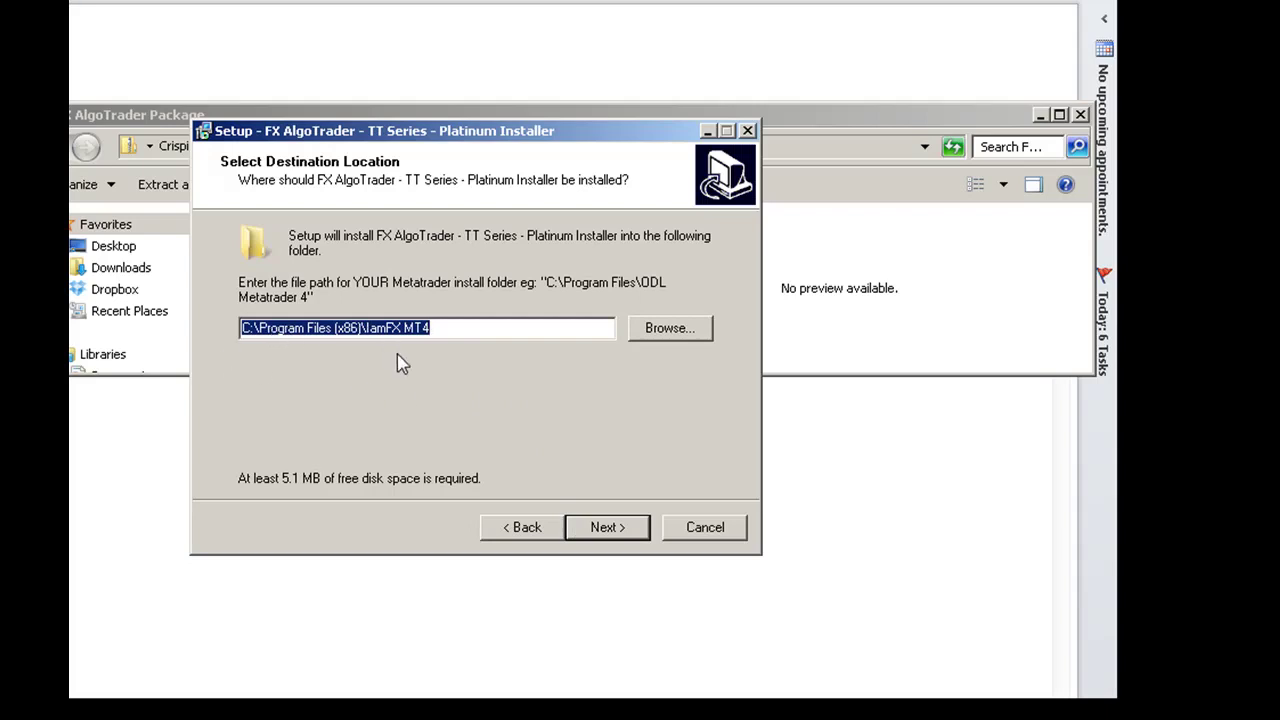
pyautogui.click(587, 523)
pyautogui.click(594, 530)
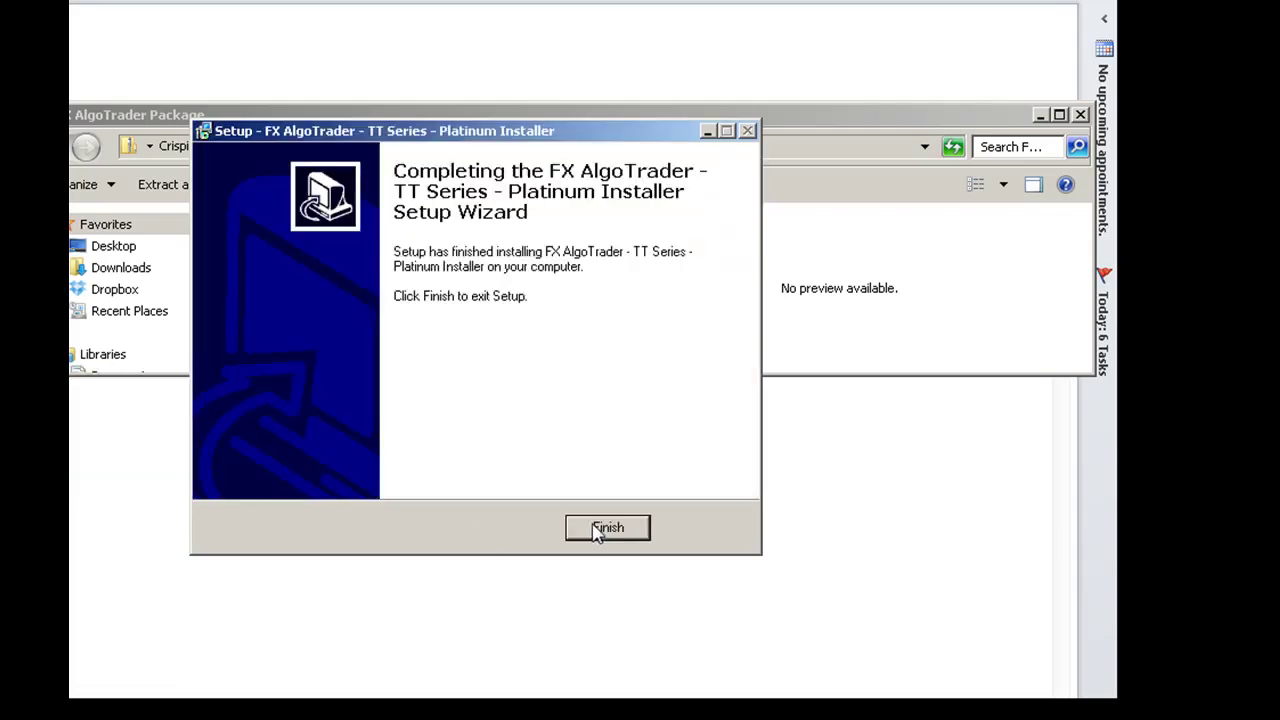
pyautogui.click(595, 532)
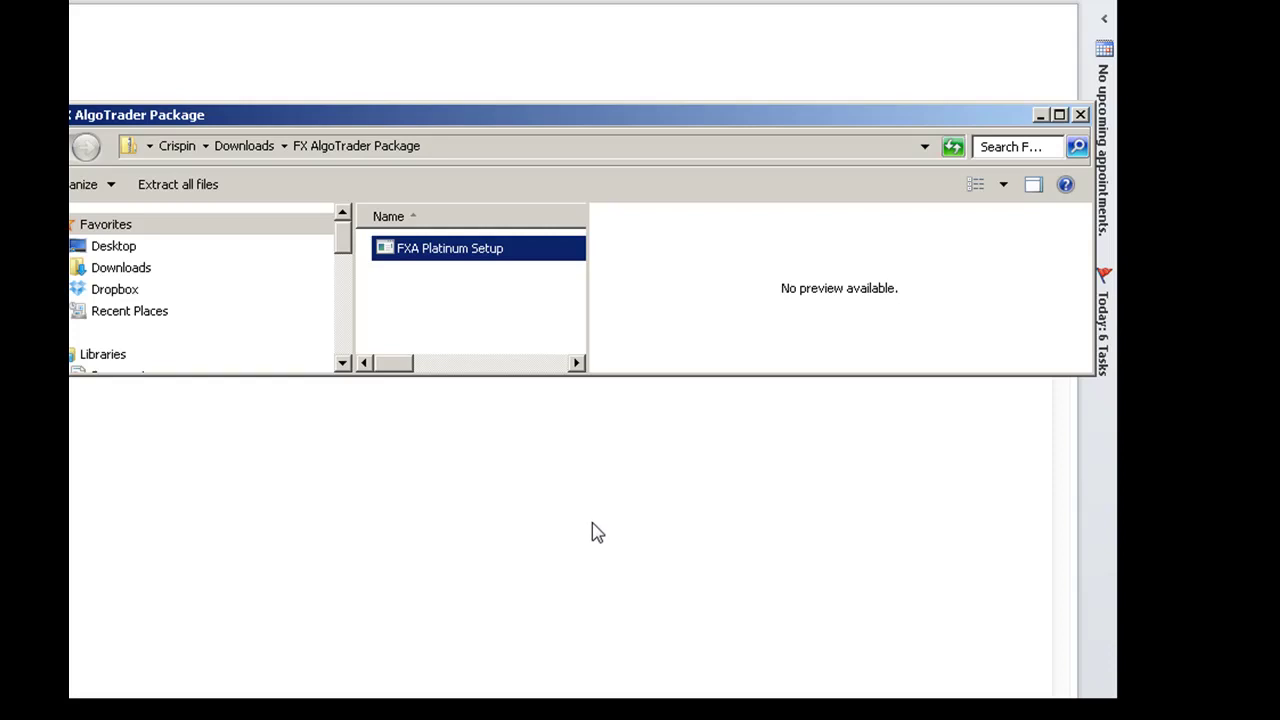
# - Go up to the Downloads folder and close the Explorer window
pyautogui.hotkey('alt', 'Up')
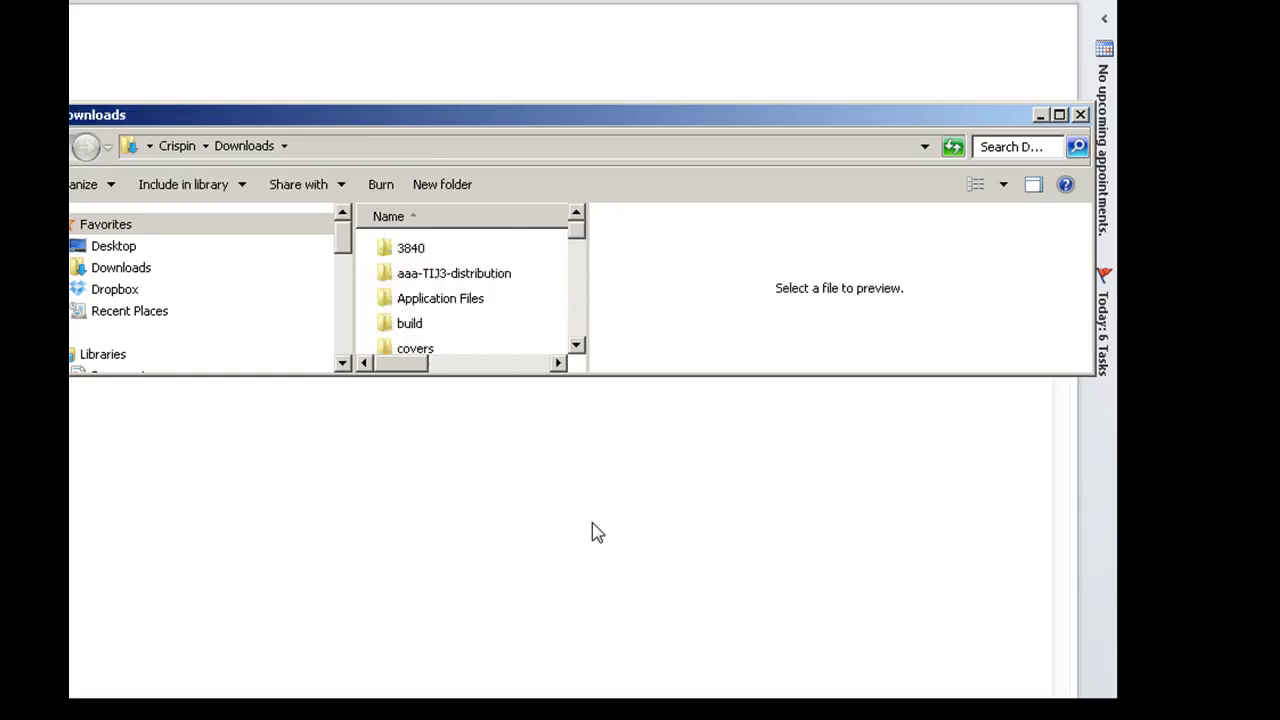
pyautogui.click(1080, 114)
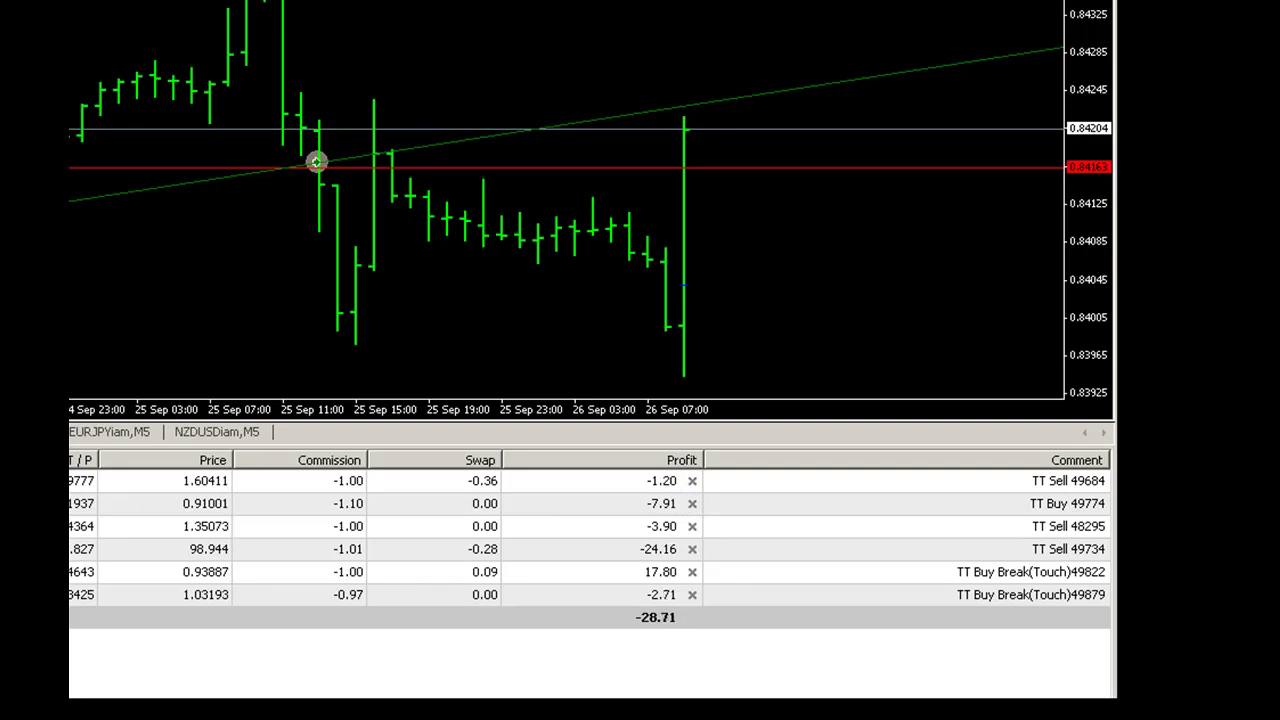
# - Switch to the GBPUSD chart and toggle the crosshair to read trendline 49684's sl and tp1 prices
pyautogui.hotkey('ctrl', 'F6')
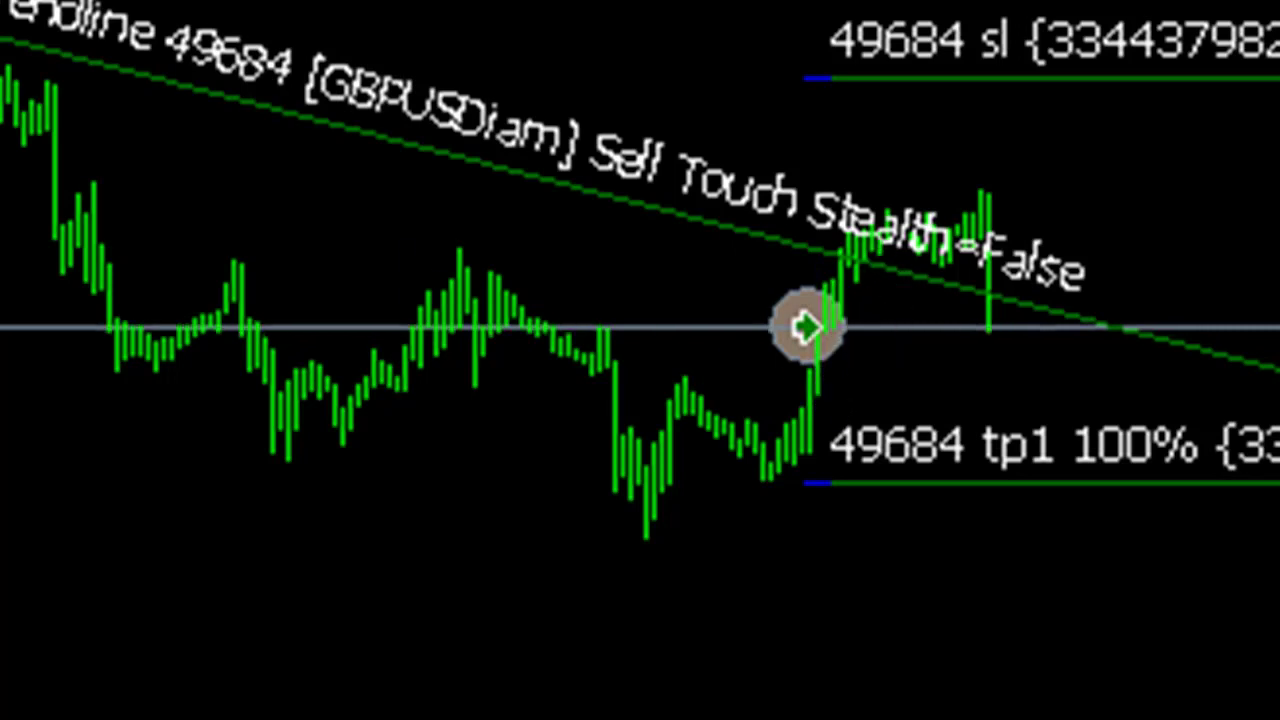
pyautogui.middleClick(802, 463)
pyautogui.middleClick(802, 463)
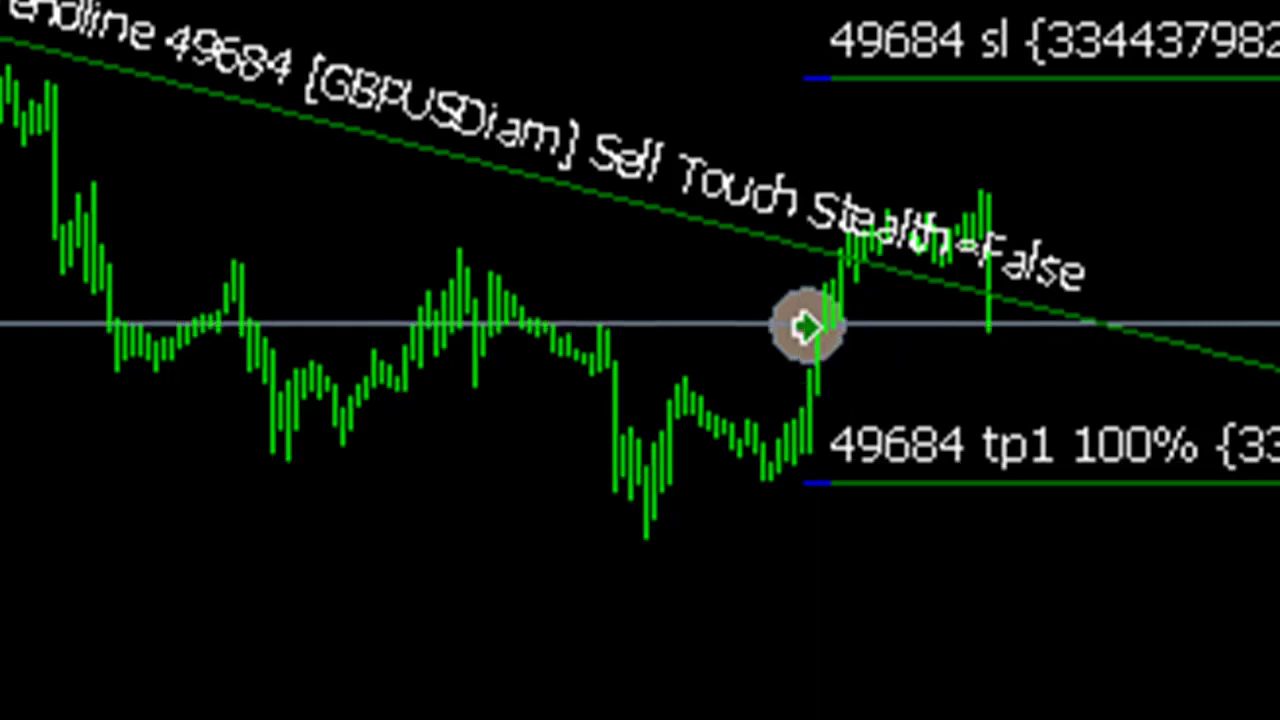
pyautogui.middleClick(51, 323)
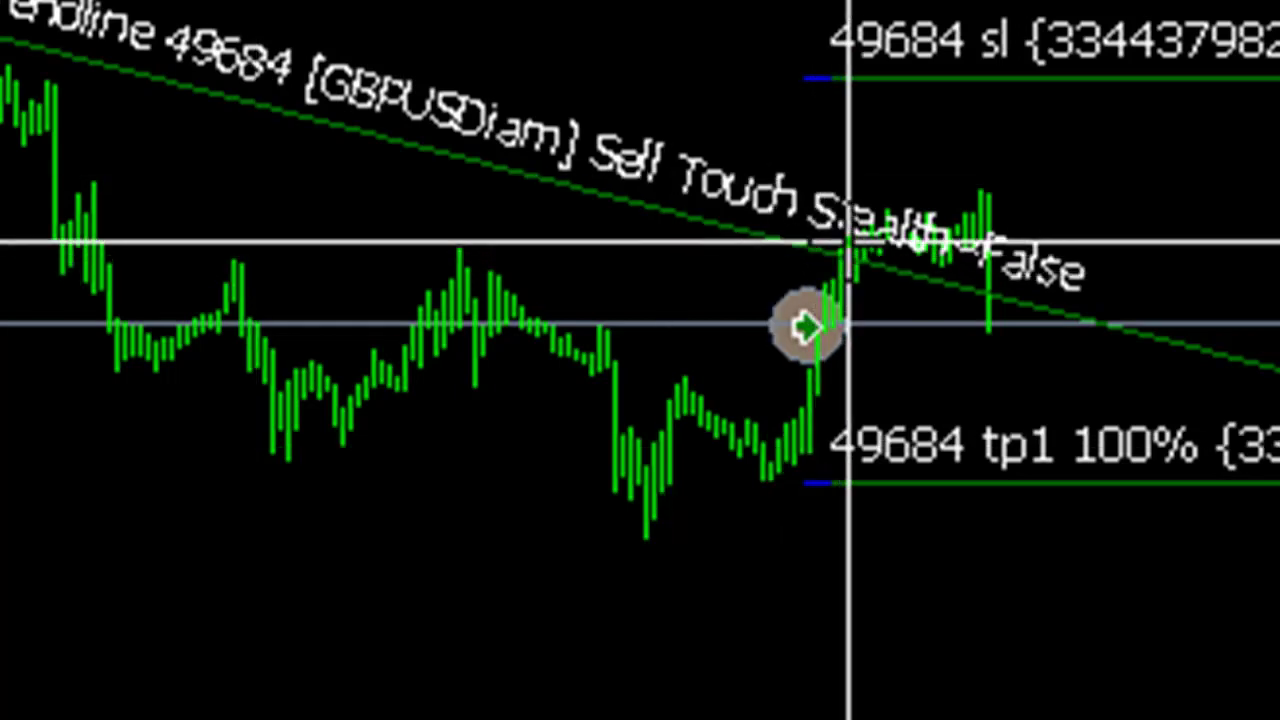
pyautogui.moveTo(910, 228)
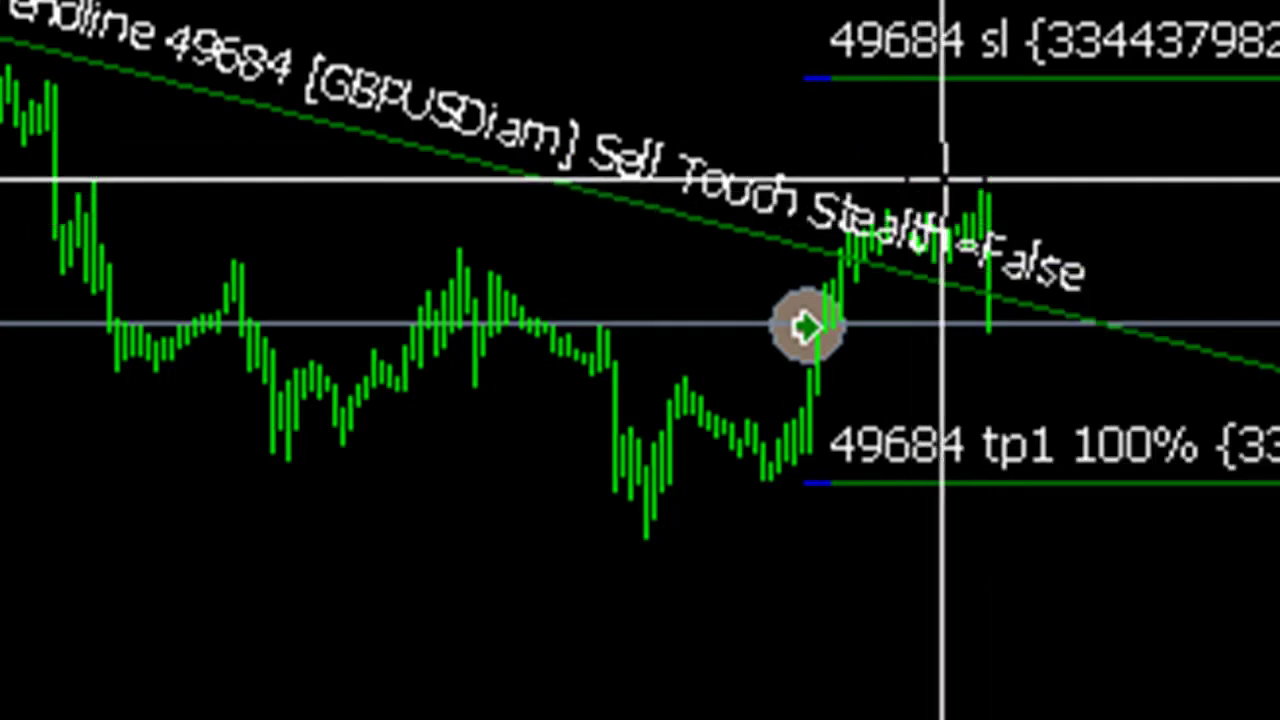
pyautogui.moveTo(980, 70)
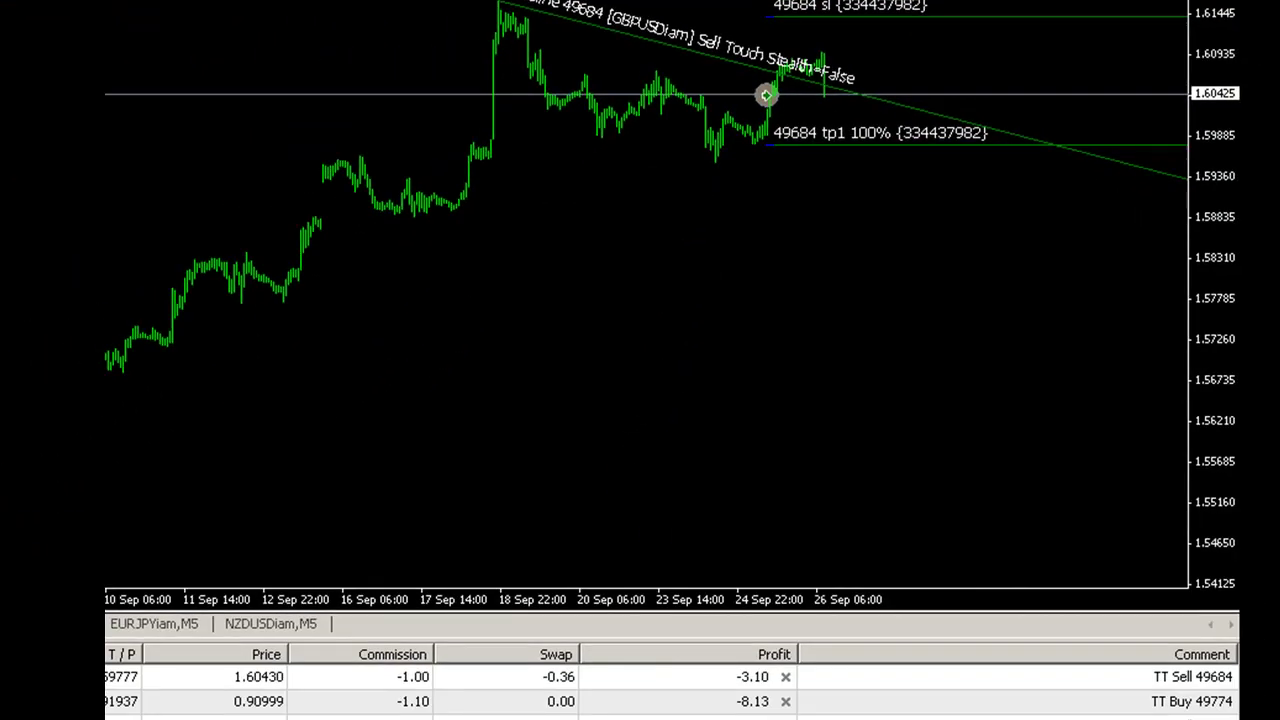
# - On the USDCHF chart, steepen the buy trendline by pulling its left end down
pyautogui.hotkey('ctrl', 'Tab')
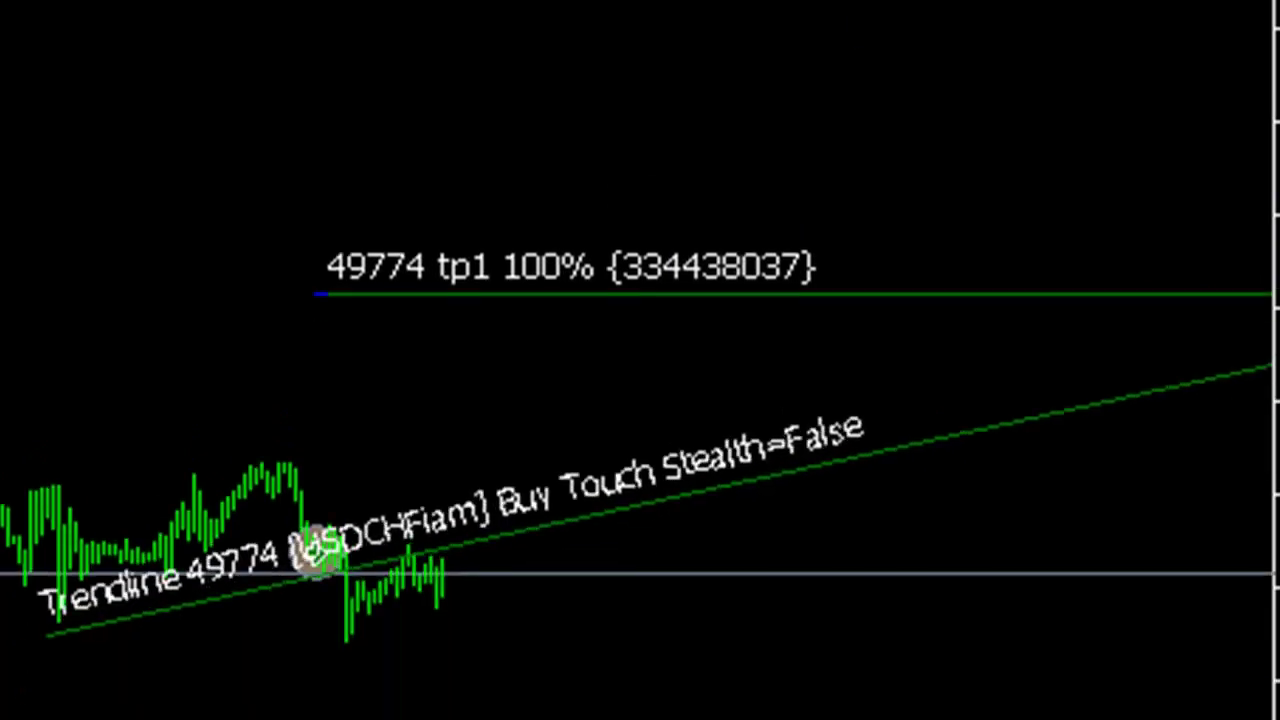
pyautogui.doubleClick(60, 628)
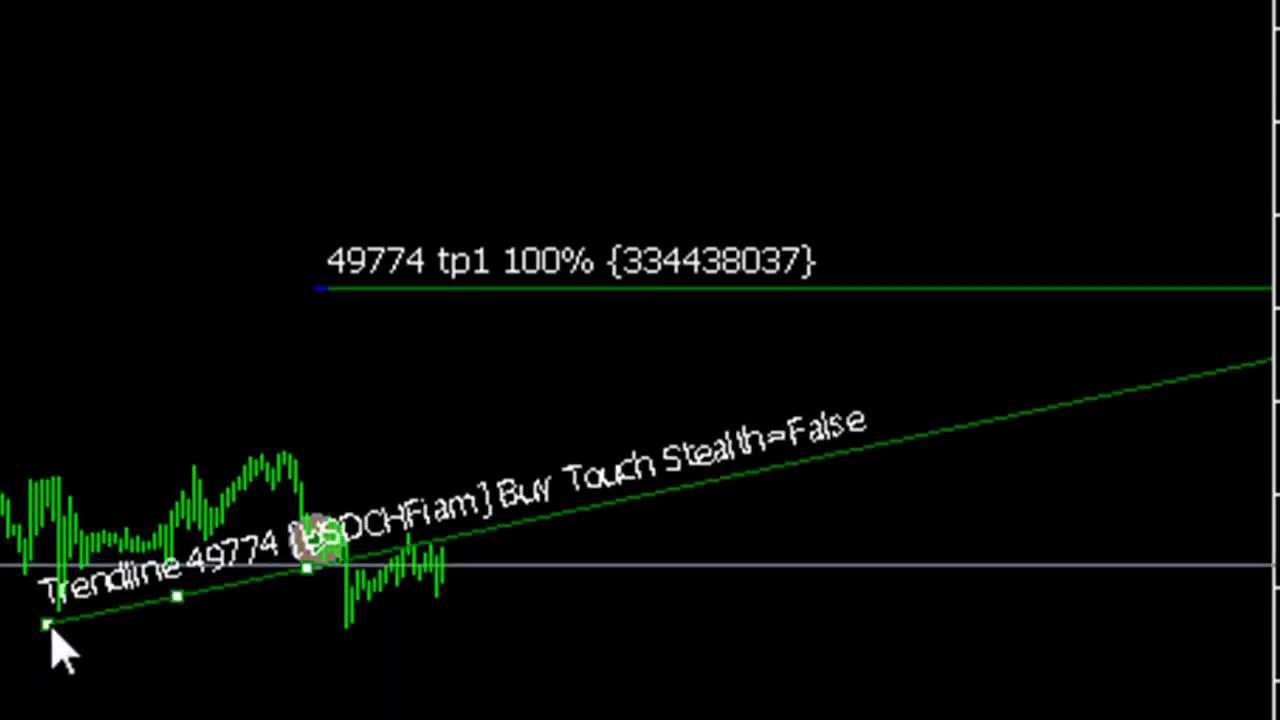
pyautogui.moveTo(52, 630); pyautogui.dragTo(0, 638)
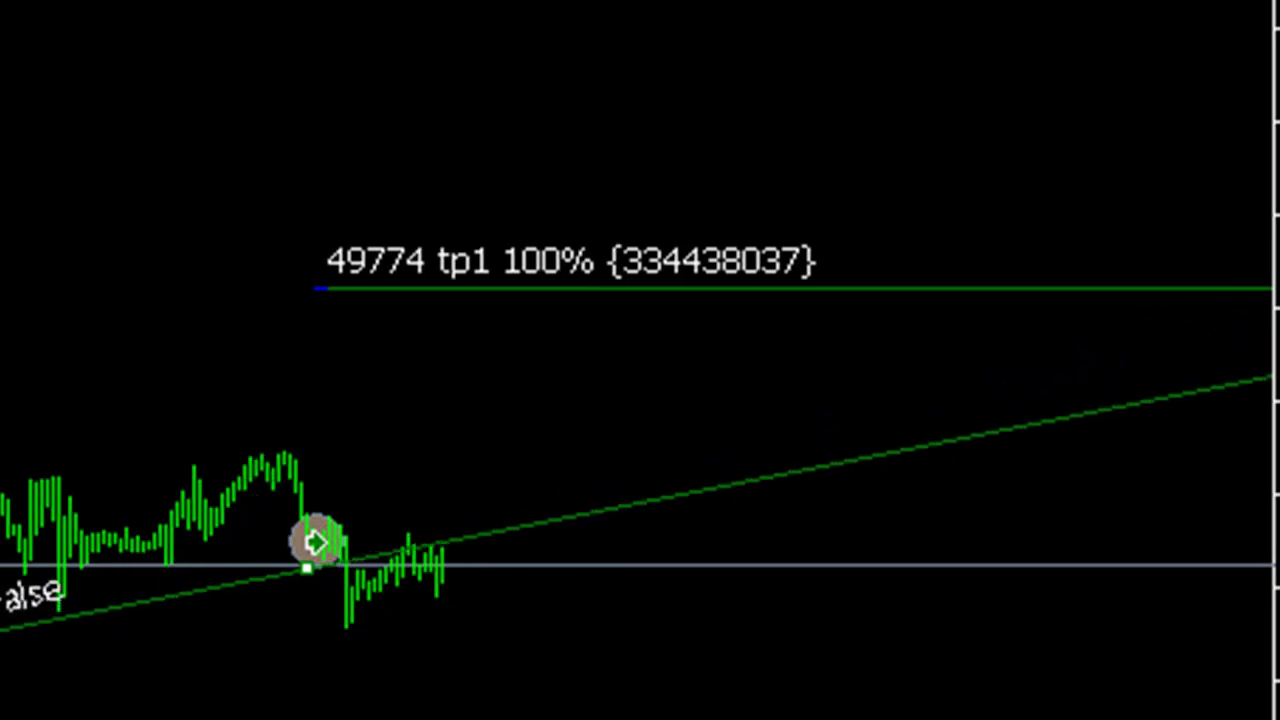
pyautogui.moveTo(330, 568)
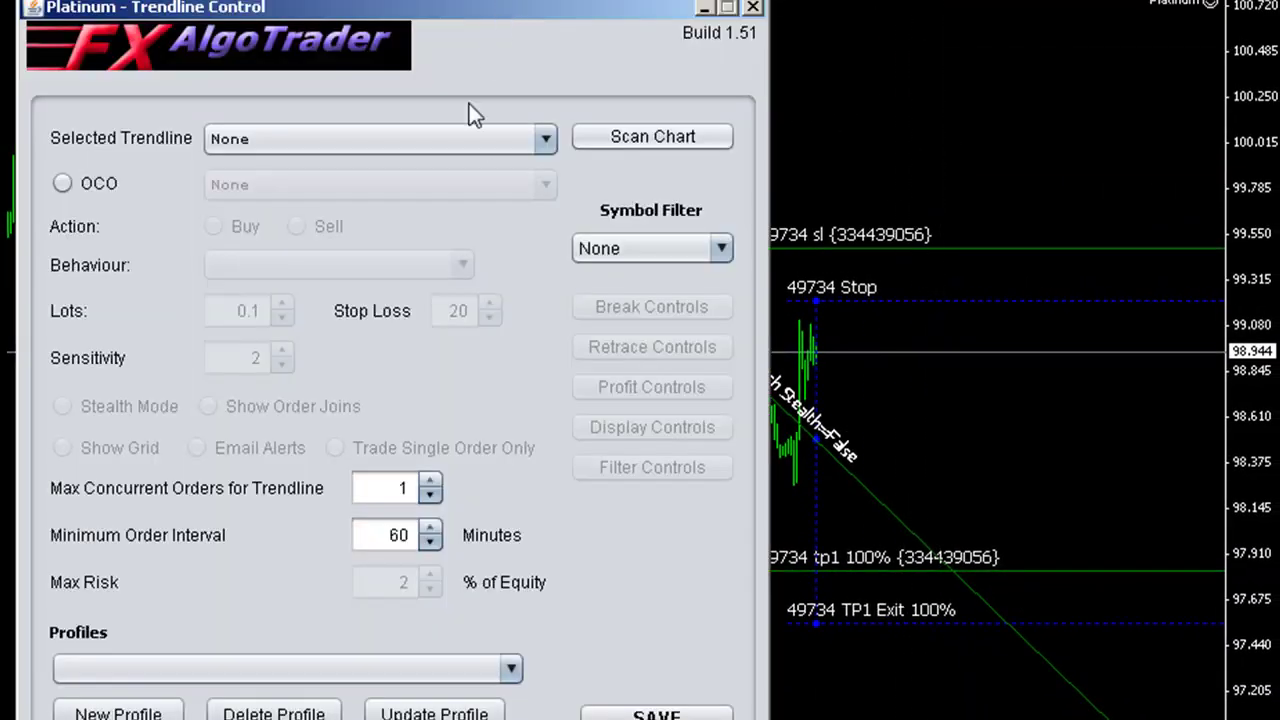
# - Filter the Trendline Control to USDJPY and scan the chart for trendlines
pyautogui.click(604, 248)
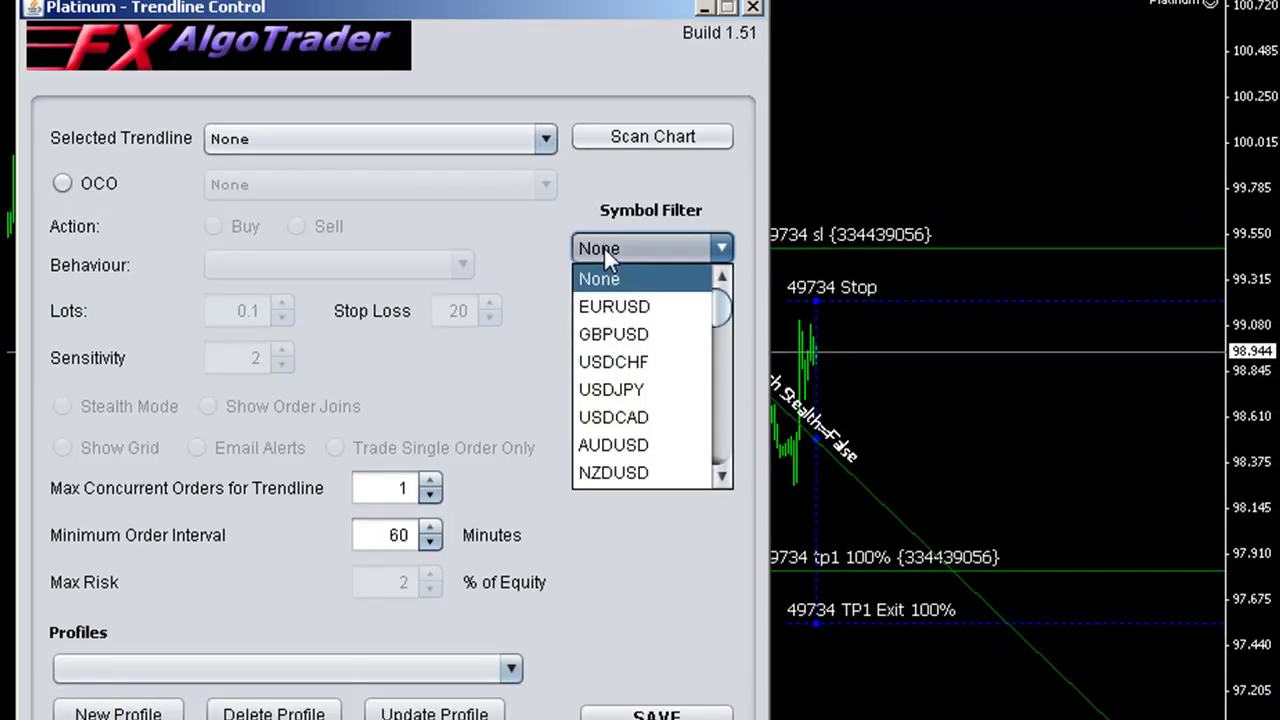
pyautogui.moveTo(730, 319); pyautogui.dragTo(720, 294)
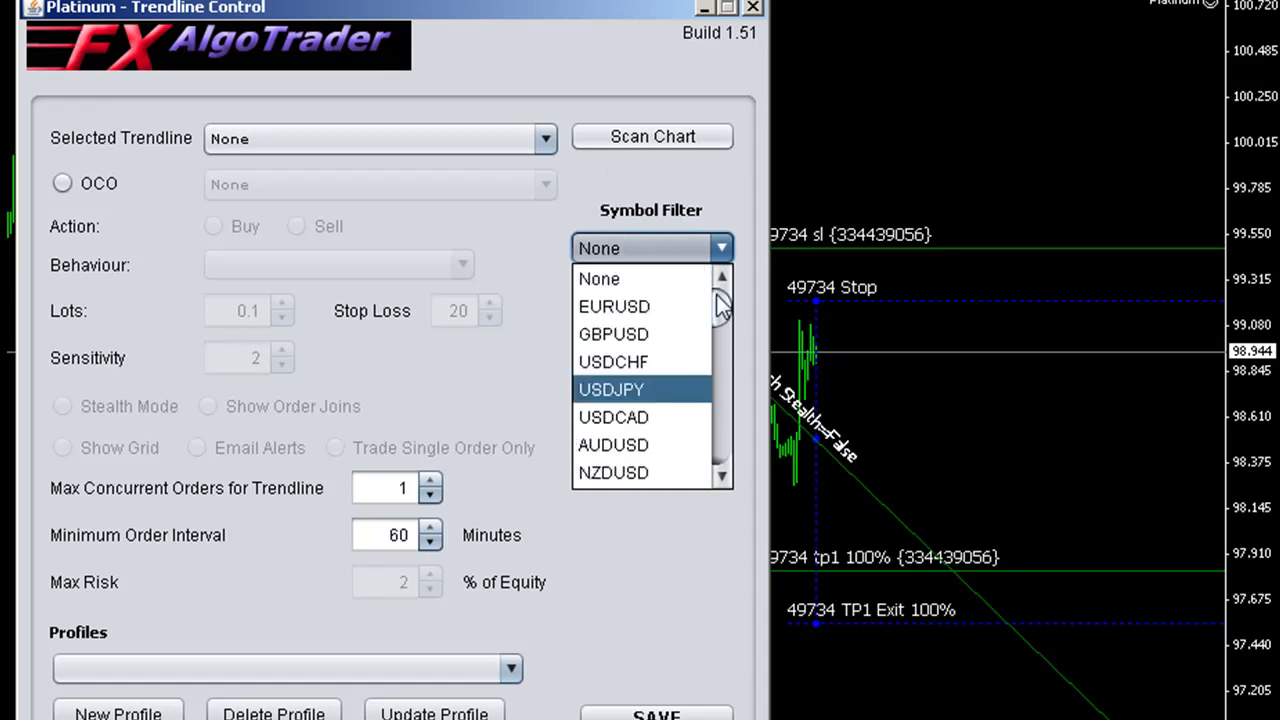
pyautogui.click(635, 389)
pyautogui.click(412, 146)
pyautogui.click(661, 125)
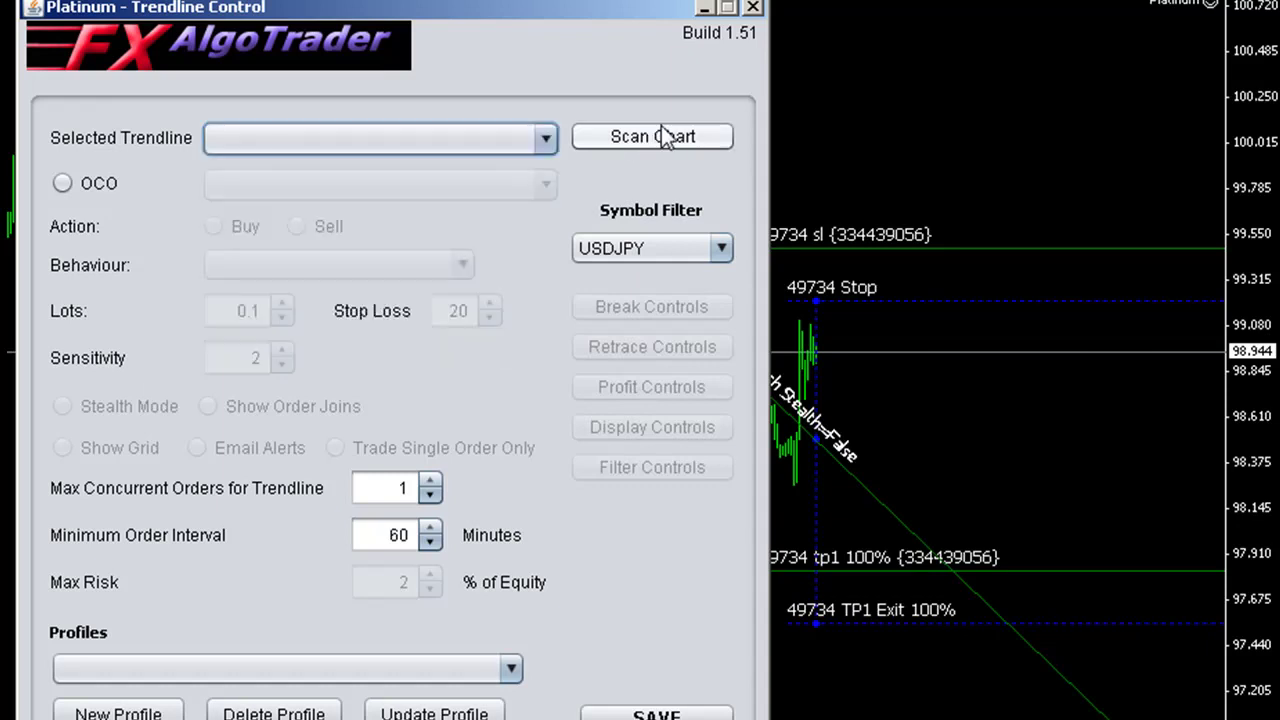
pyautogui.click(661, 125)
pyautogui.click(463, 143)
pyautogui.moveTo(545, 185); pyautogui.dragTo(553, 233)
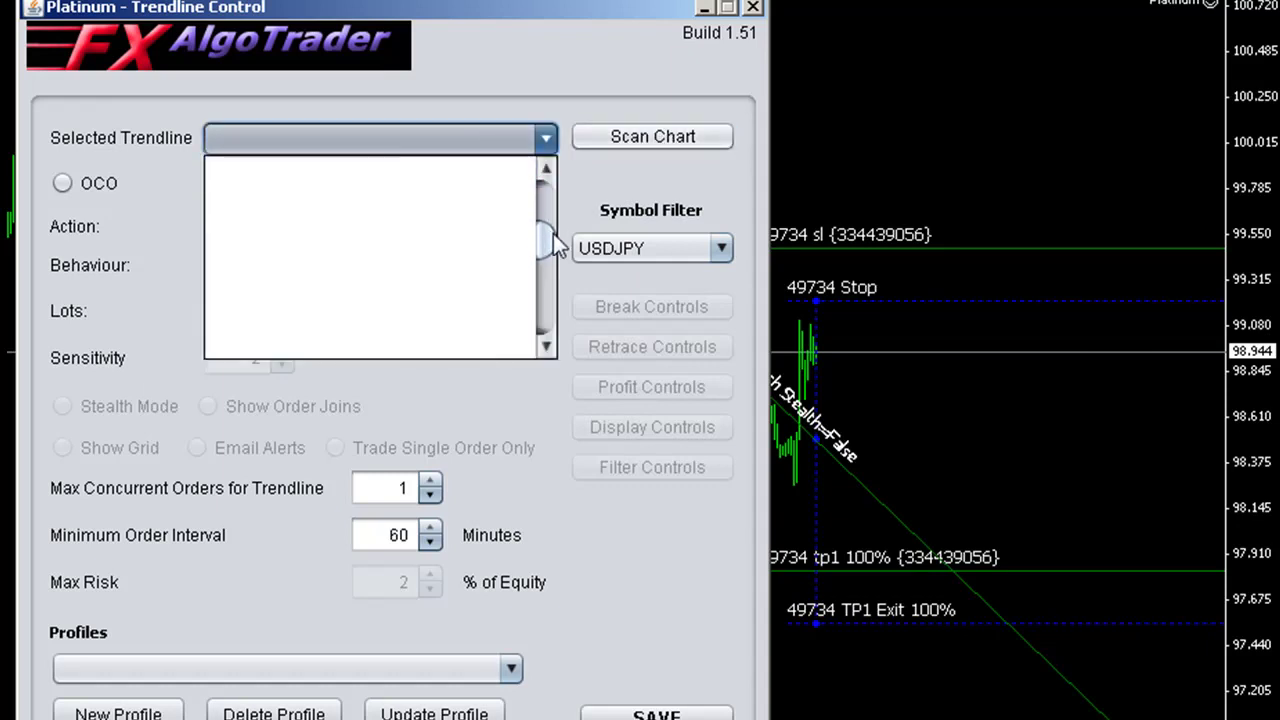
pyautogui.click(621, 137)
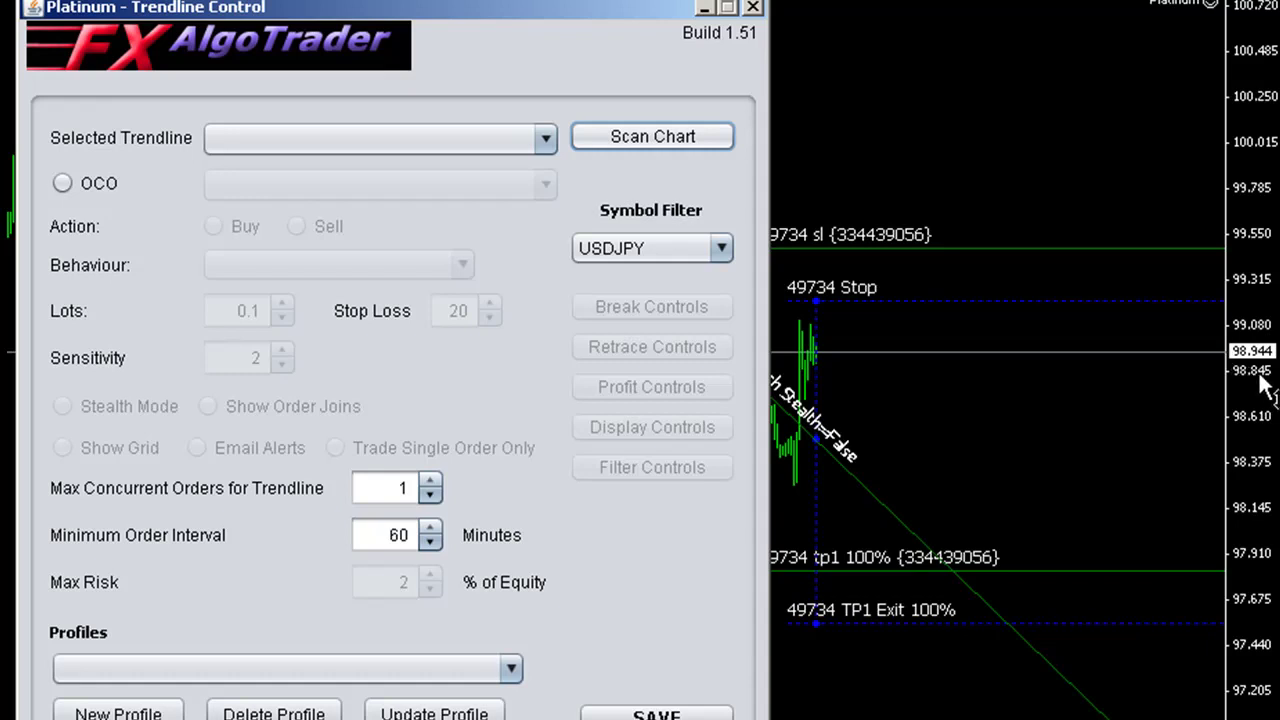
# - Load trendline 49734, turn off Show Grid, and close the panel
pyautogui.click(605, 122)
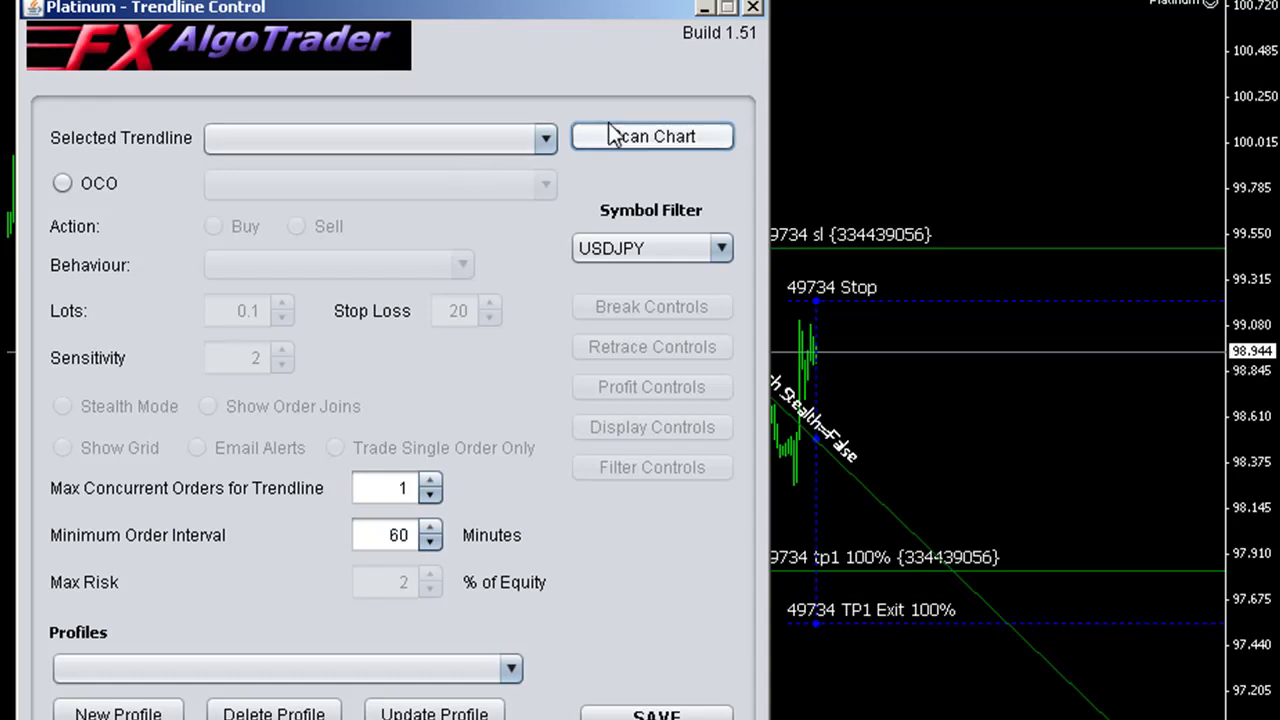
pyautogui.click(545, 139)
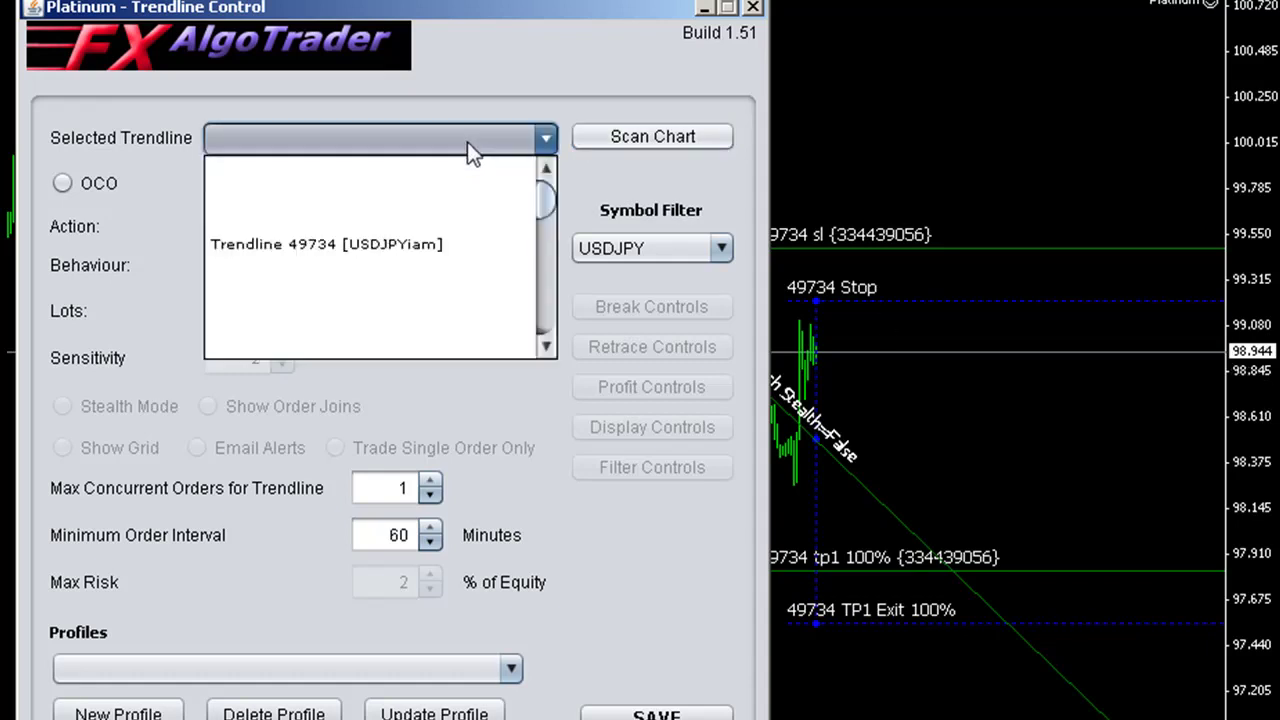
pyautogui.click(412, 244)
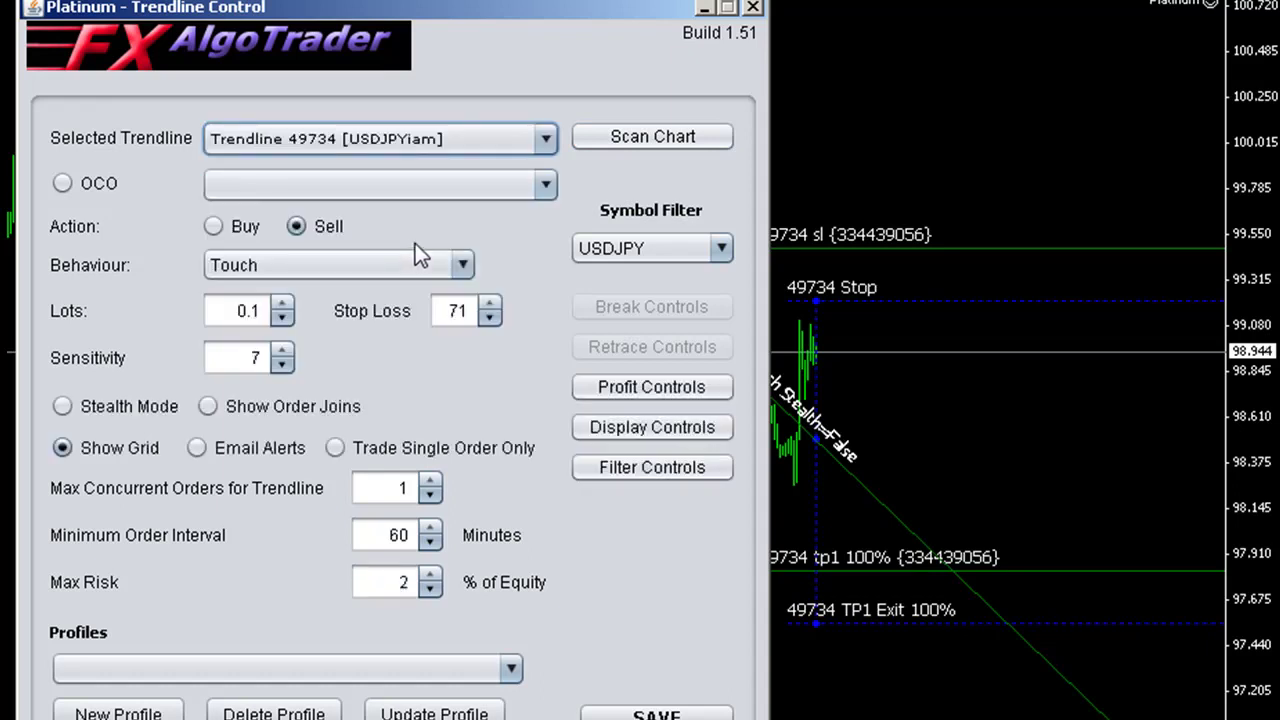
pyautogui.click(68, 449)
pyautogui.click(66, 449)
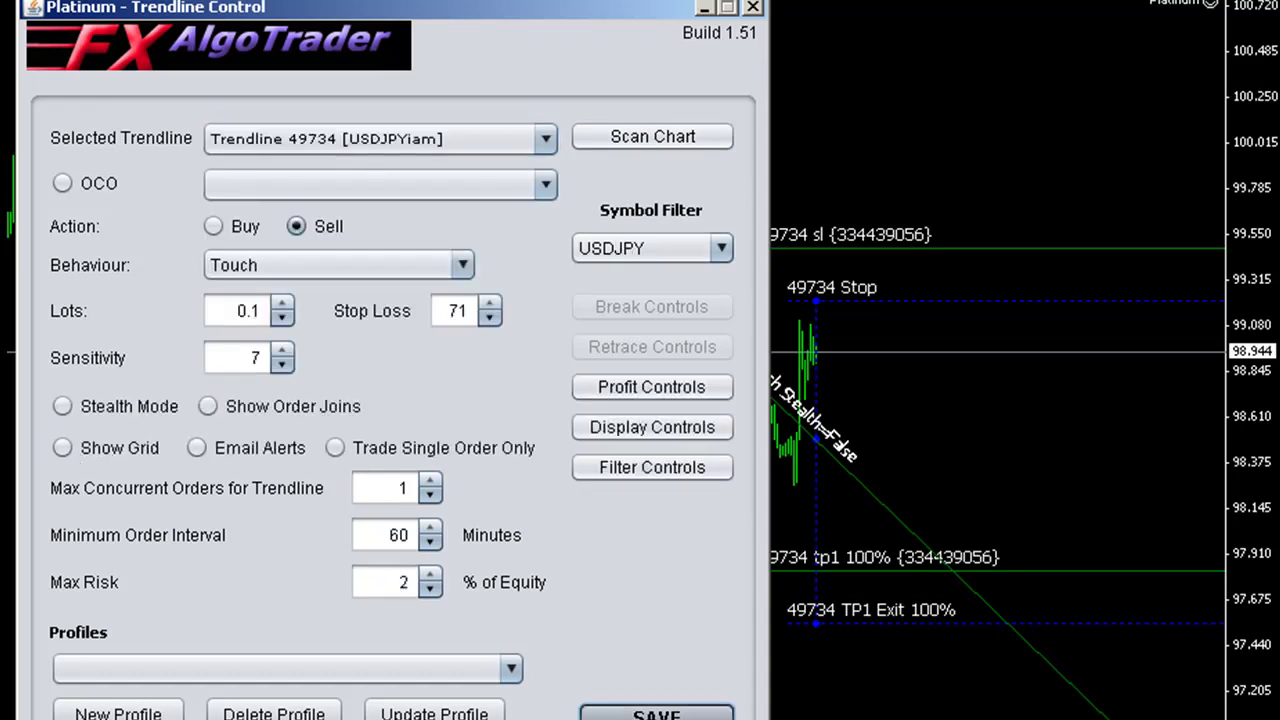
pyautogui.click(751, 8)
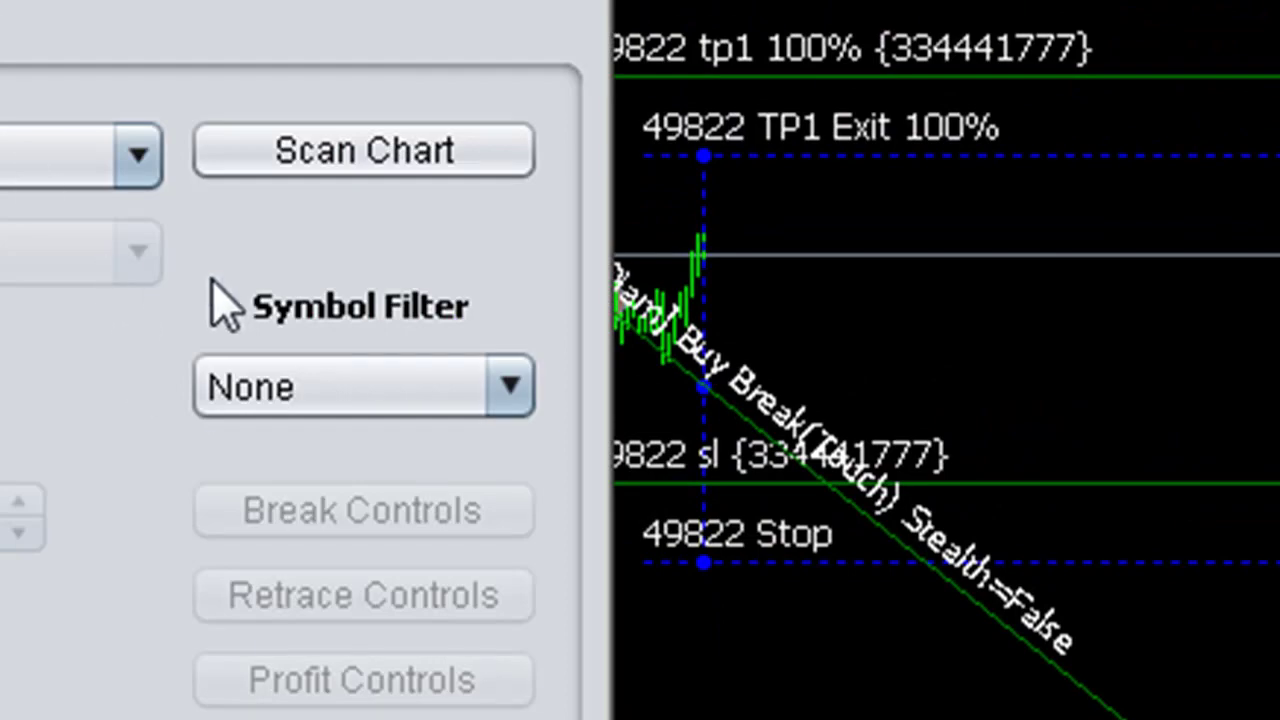
# - Filter to AUDUSD, load trendline 49822, save it with Show Grid off, and close the panel
pyautogui.click(337, 398)
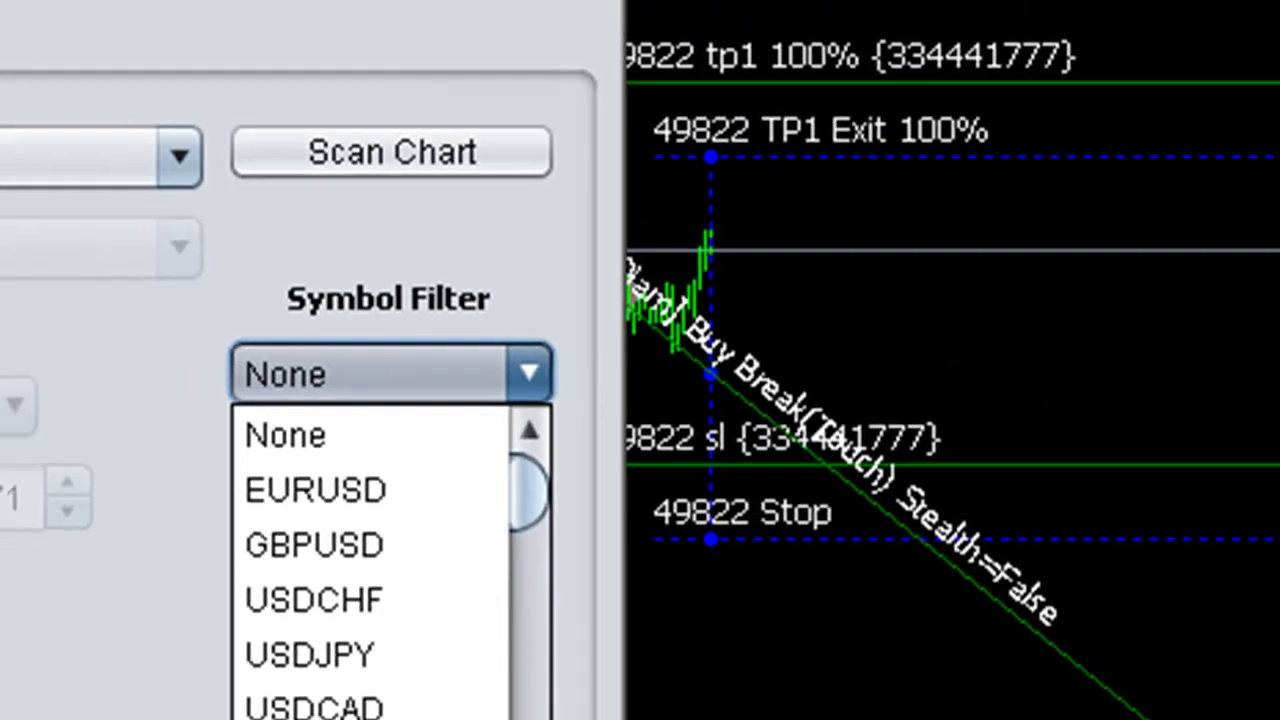
pyautogui.click(280, 719)
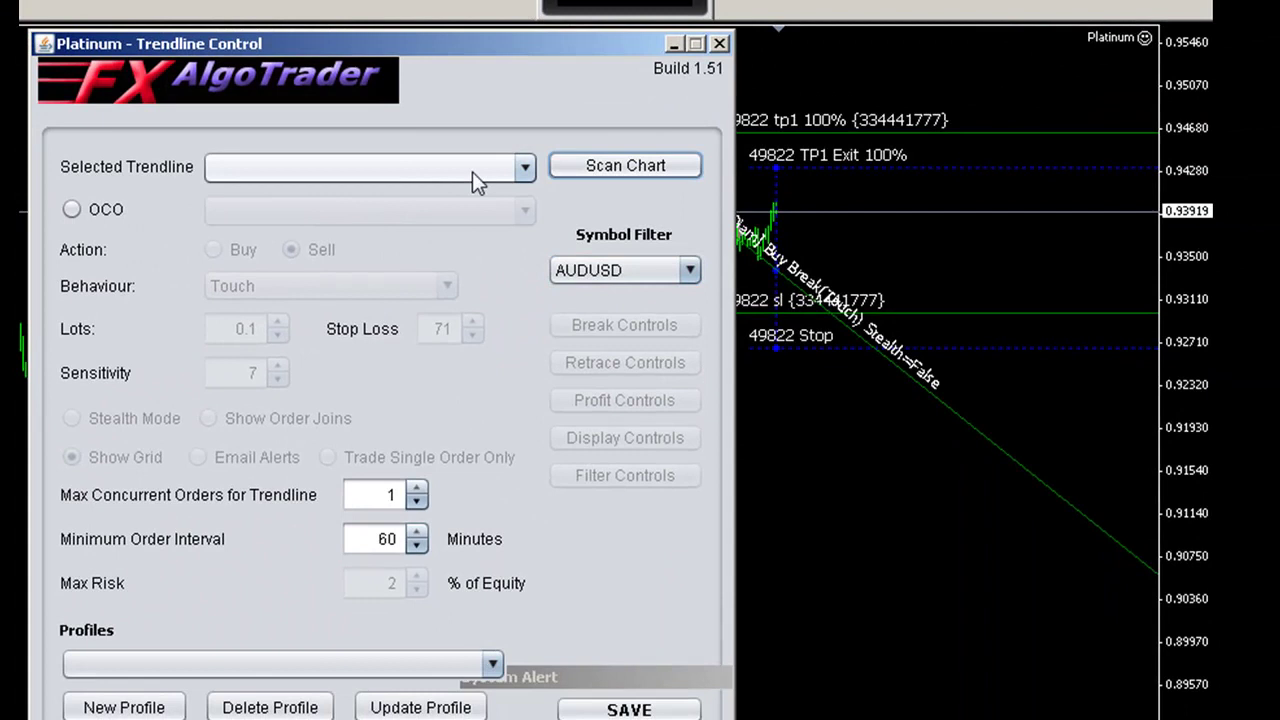
pyautogui.click(472, 170)
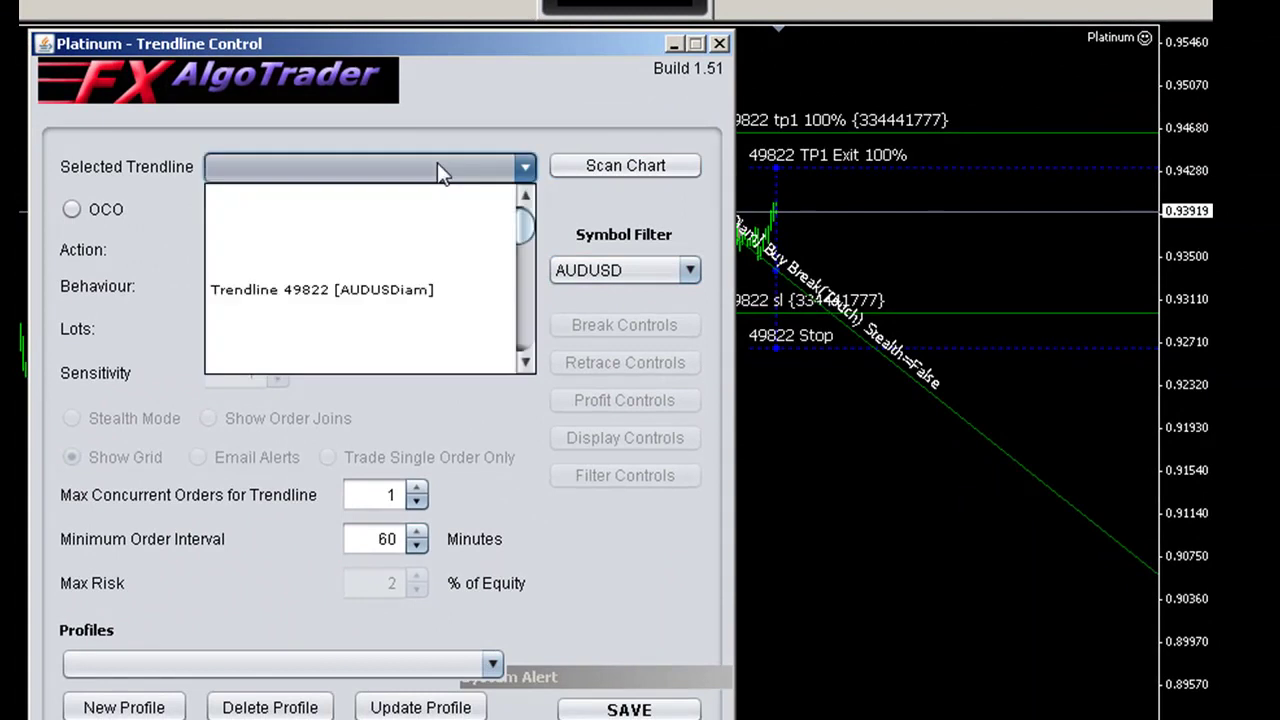
pyautogui.click(420, 290)
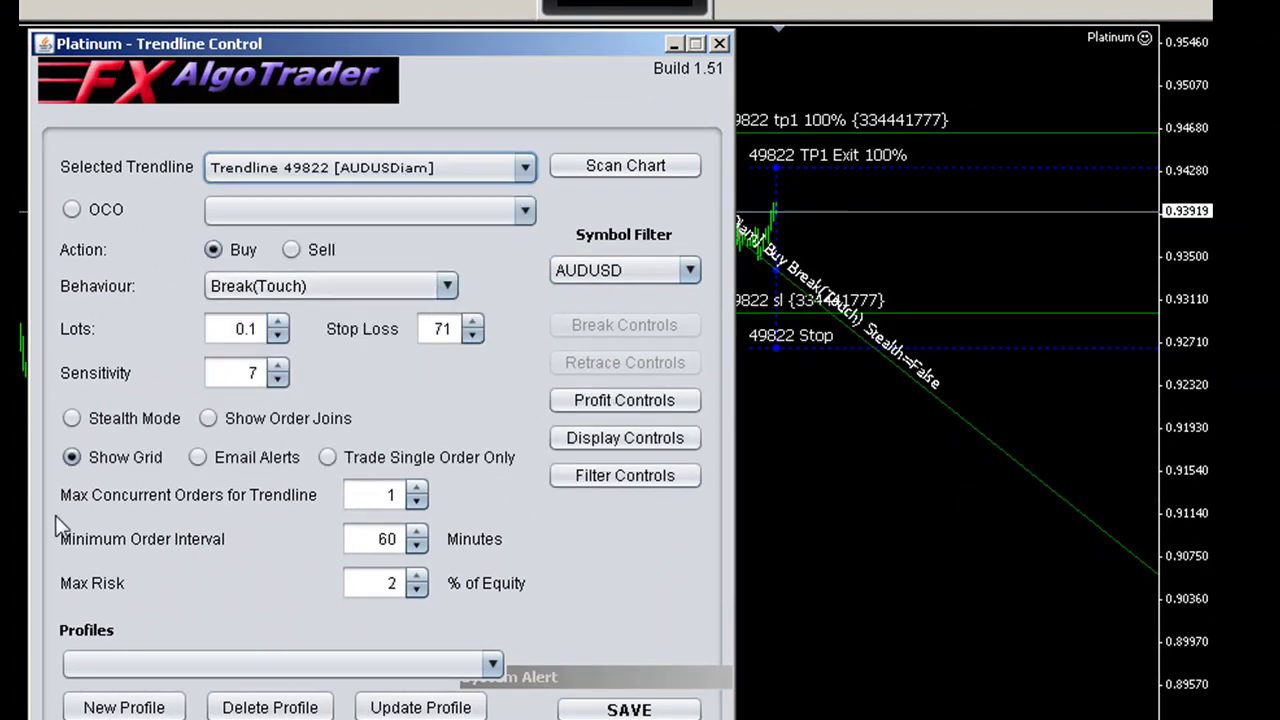
pyautogui.click(71, 457)
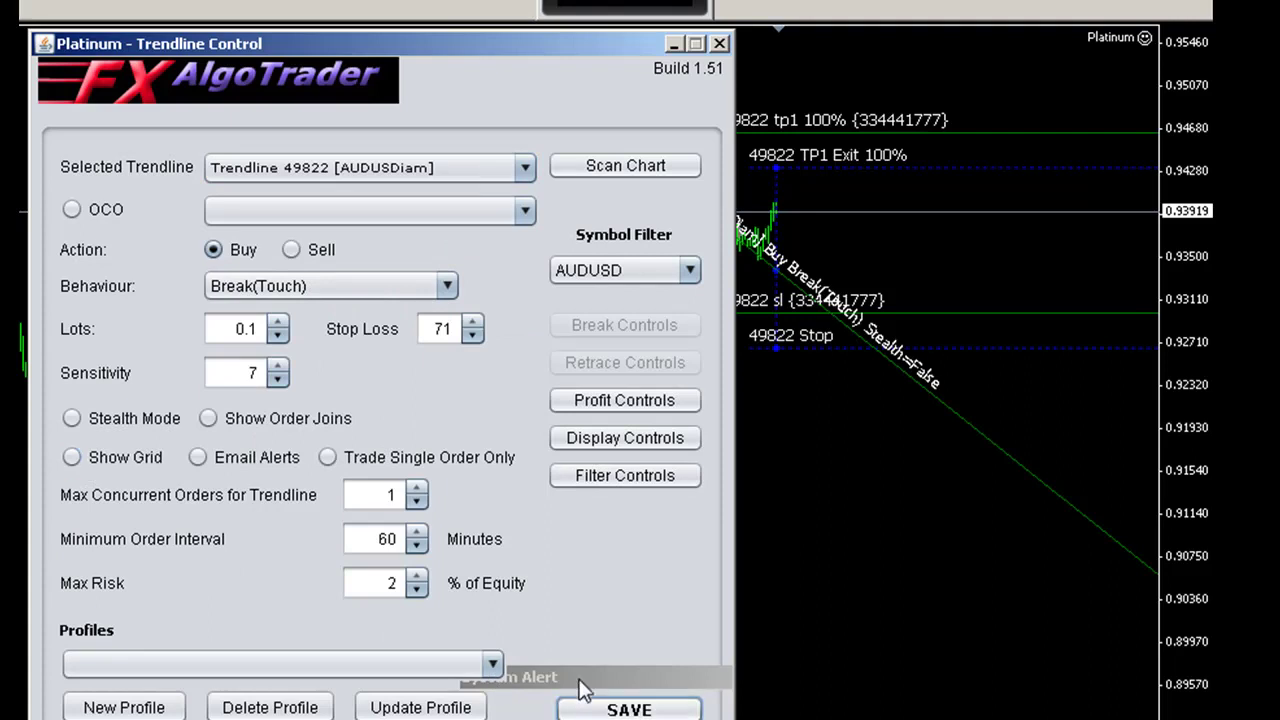
pyautogui.click(622, 708)
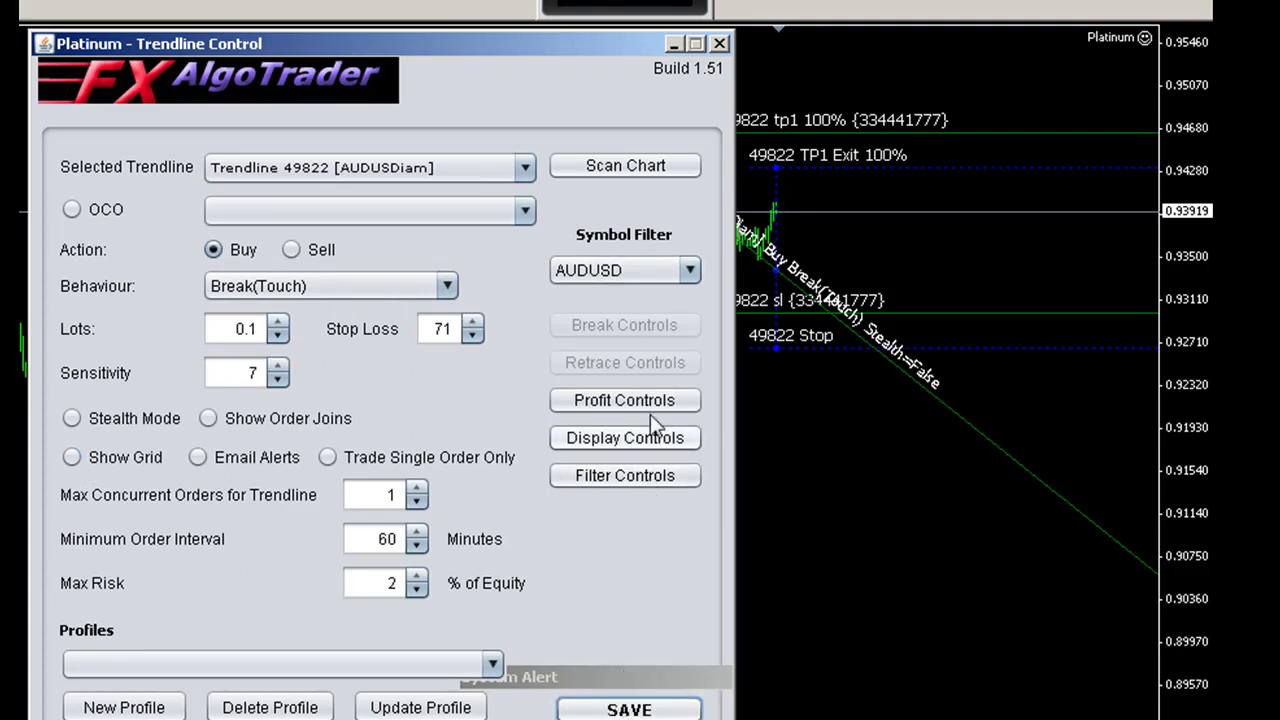
pyautogui.click(719, 43)
pyautogui.moveTo(494, 243); pyautogui.dragTo(555, 122)
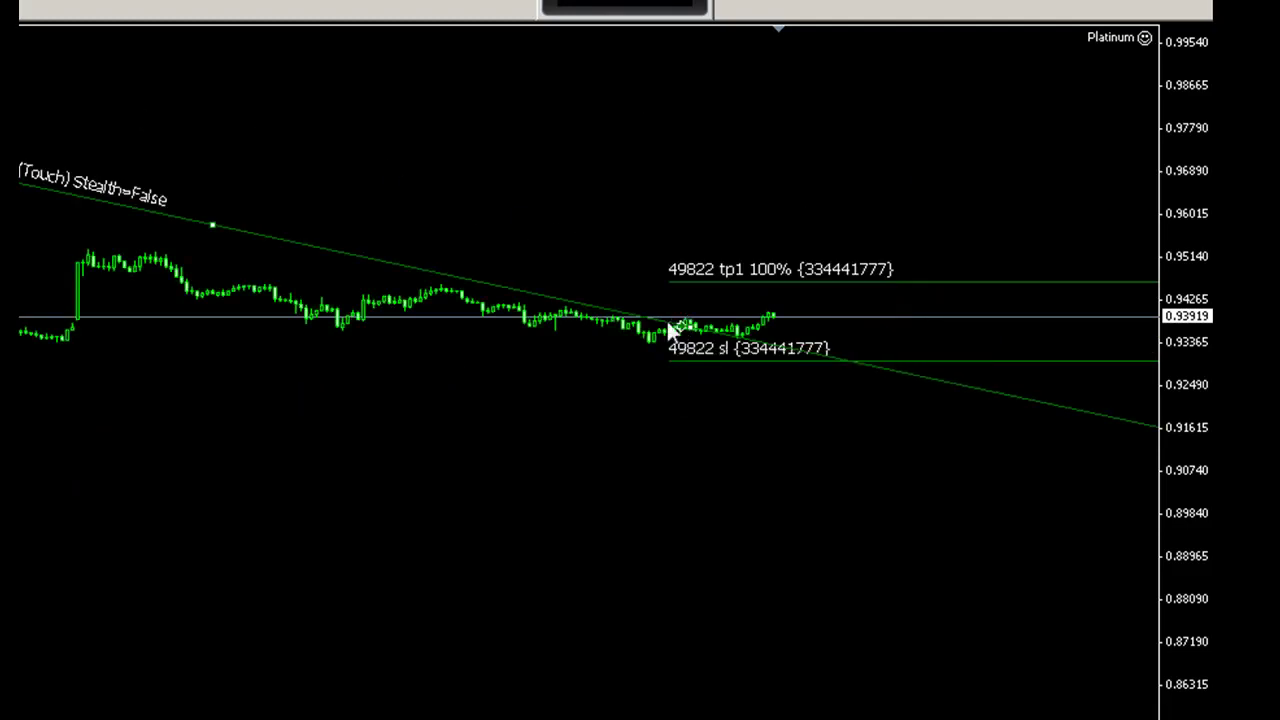
# - Stretch the chart vertically by dragging the price scale
pyautogui.moveTo(1171, 385); pyautogui.dragTo(1128, 156)
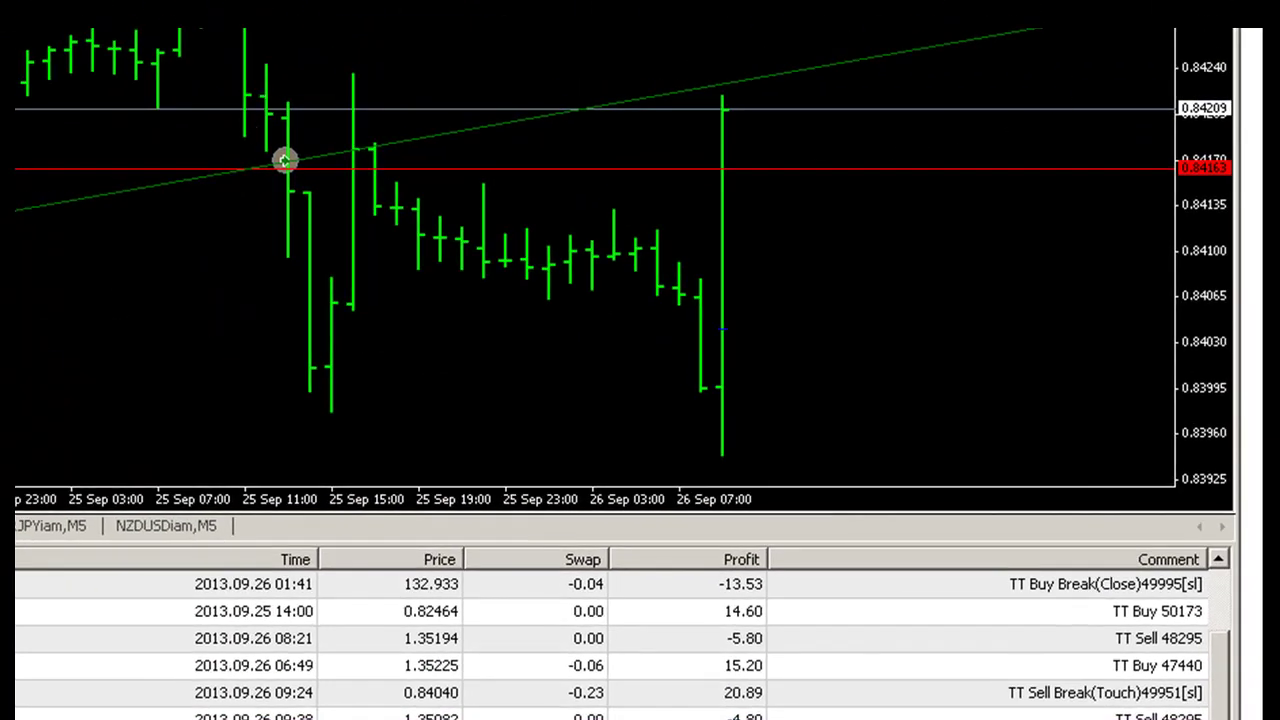
# - Squeeze the EURGBP price scale to show about 0.8430–0.8370
pyautogui.moveTo(285, 160); pyautogui.dragTo(285, 130)
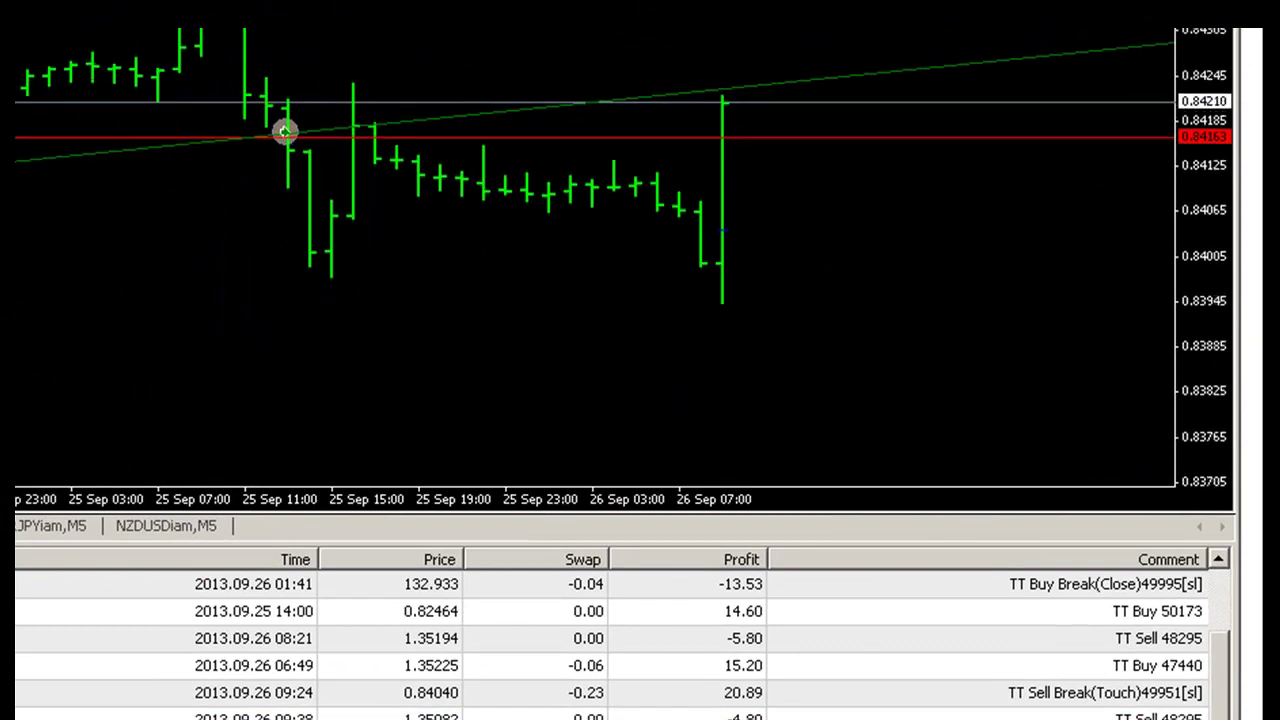
pyautogui.moveTo(288, 136)
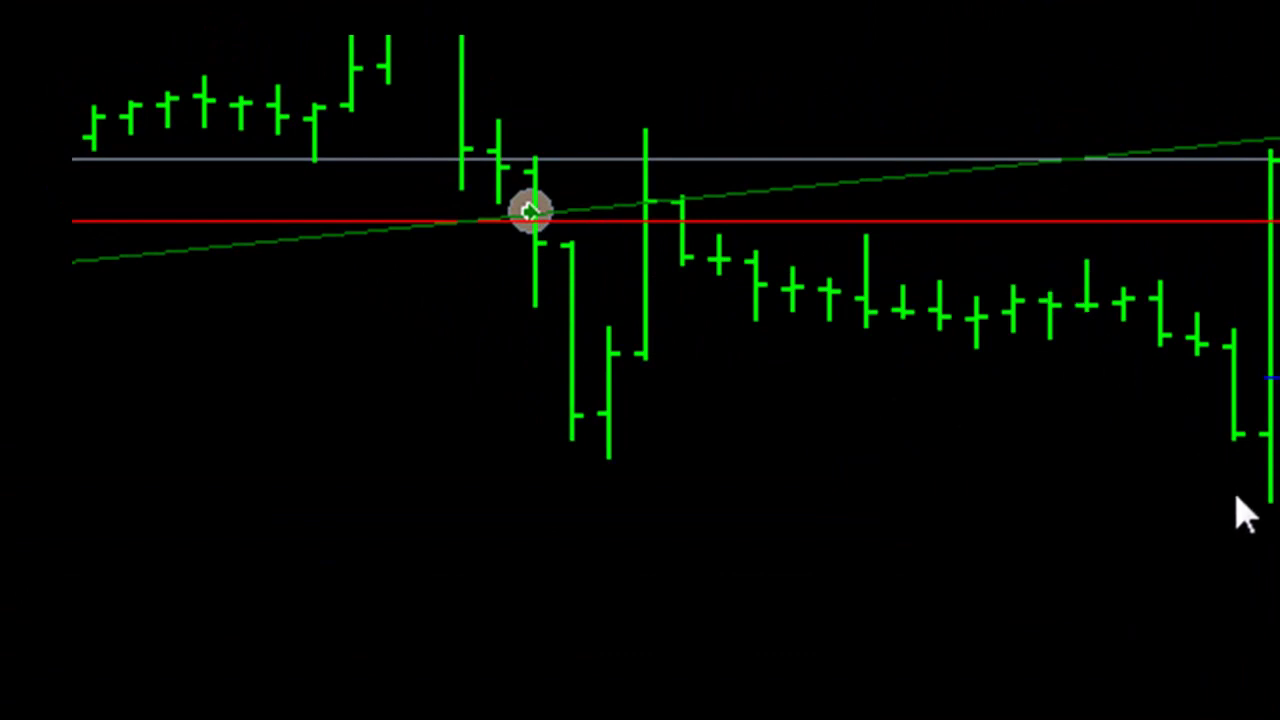
pyautogui.moveTo(765, 240)
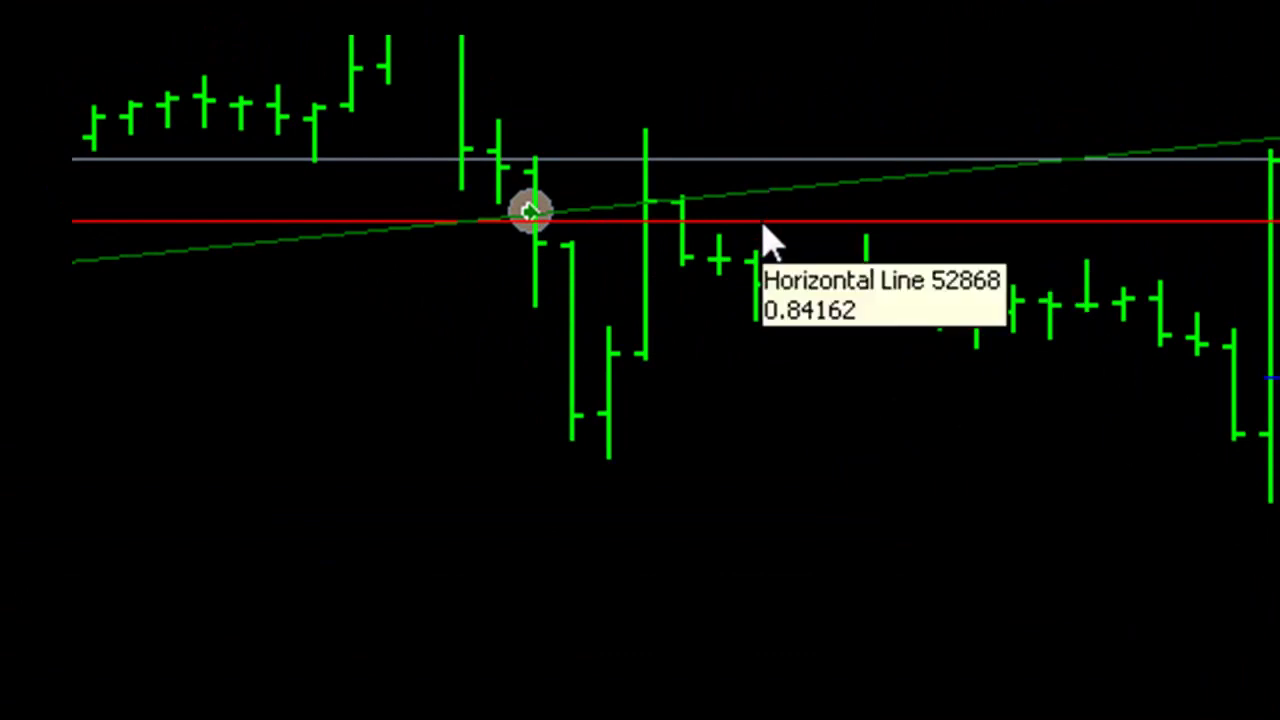